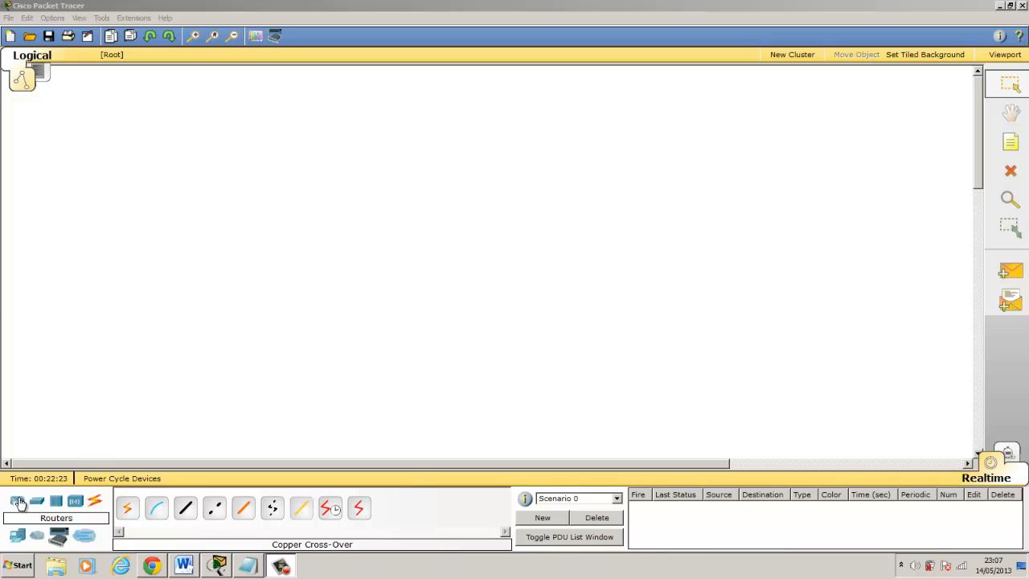
# Place two 2621XM routers side by side in the workspace, with one PC-PT lower down on the outer side of each.
pyautogui.click(19, 503)
pyautogui.moveTo(19, 502); pyautogui.dragTo(308, 202)
pyautogui.moveTo(23, 502); pyautogui.dragTo(472, 201)
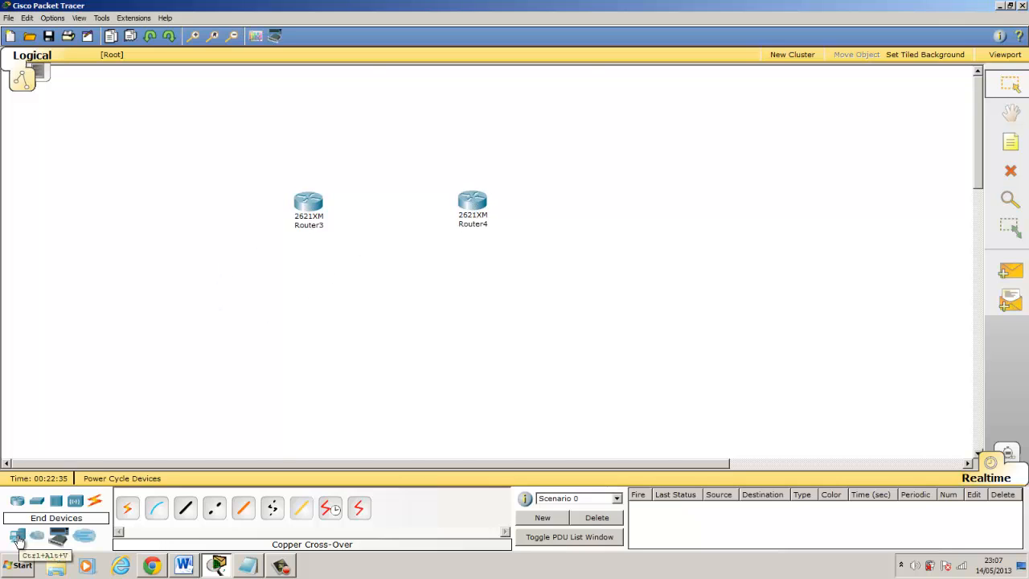
pyautogui.moveTo(18, 540); pyautogui.dragTo(170, 258)
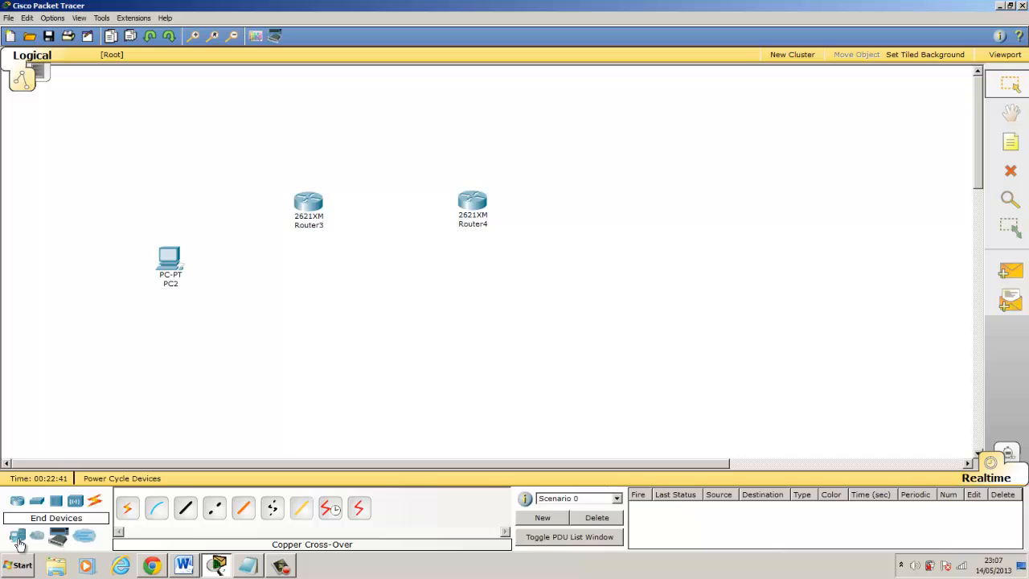
pyautogui.moveTo(19, 545); pyautogui.dragTo(573, 262)
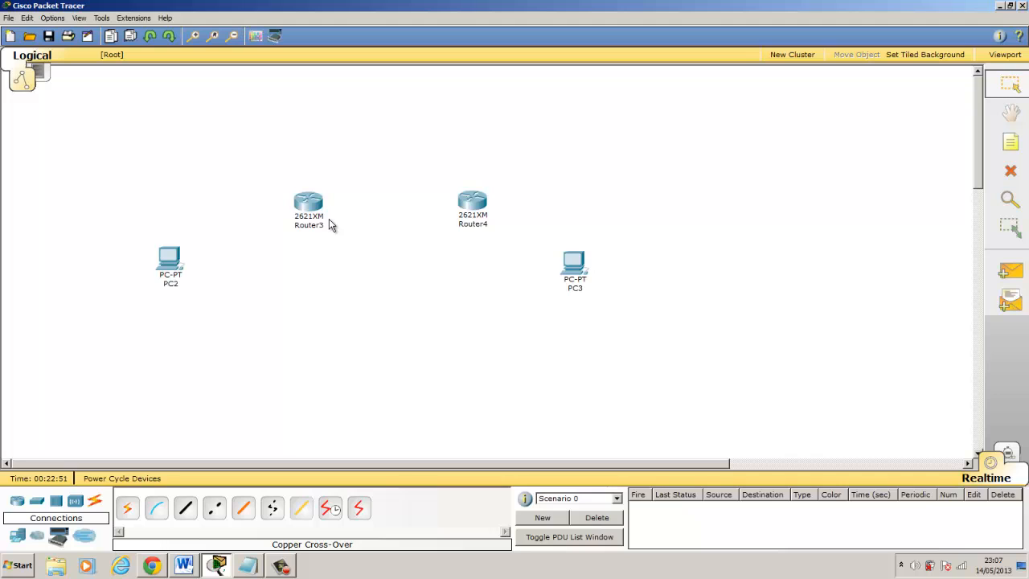
# Install a WIC-1T module in Router3's free WIC slot beside the power switch while it is powered off, and switch the router back on.
pyautogui.click(18, 502)
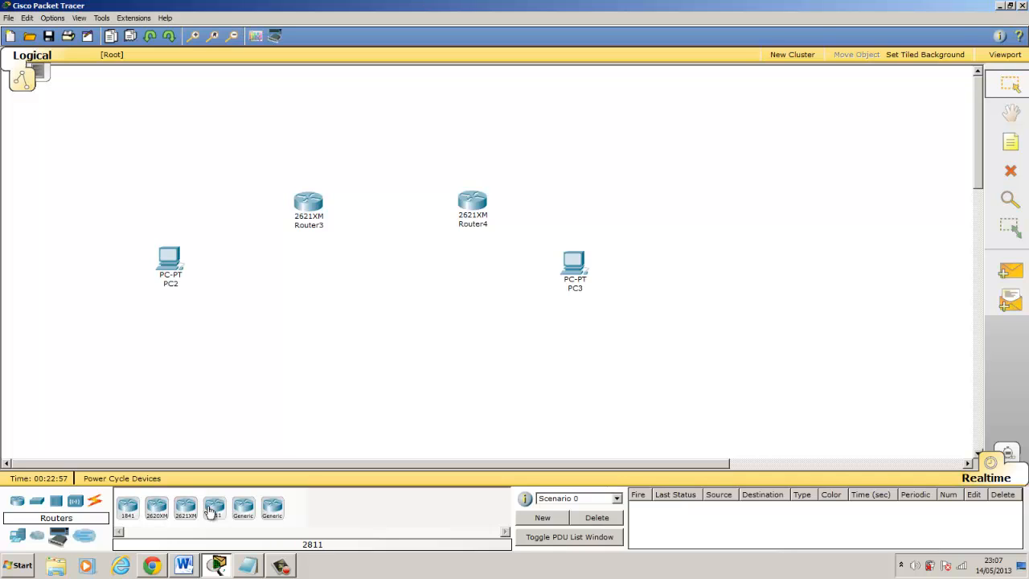
pyautogui.moveTo(313, 209)
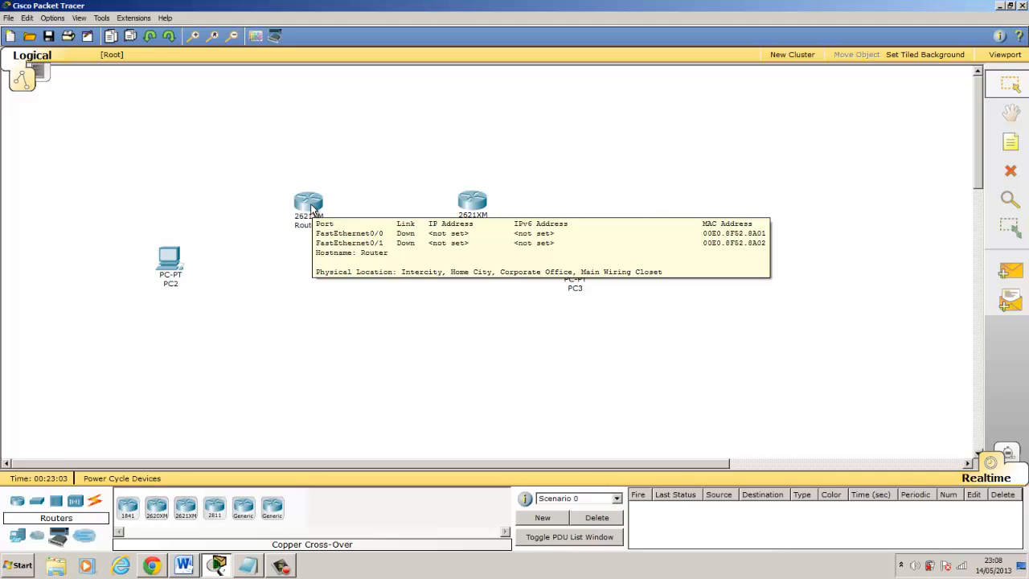
pyautogui.click(312, 209)
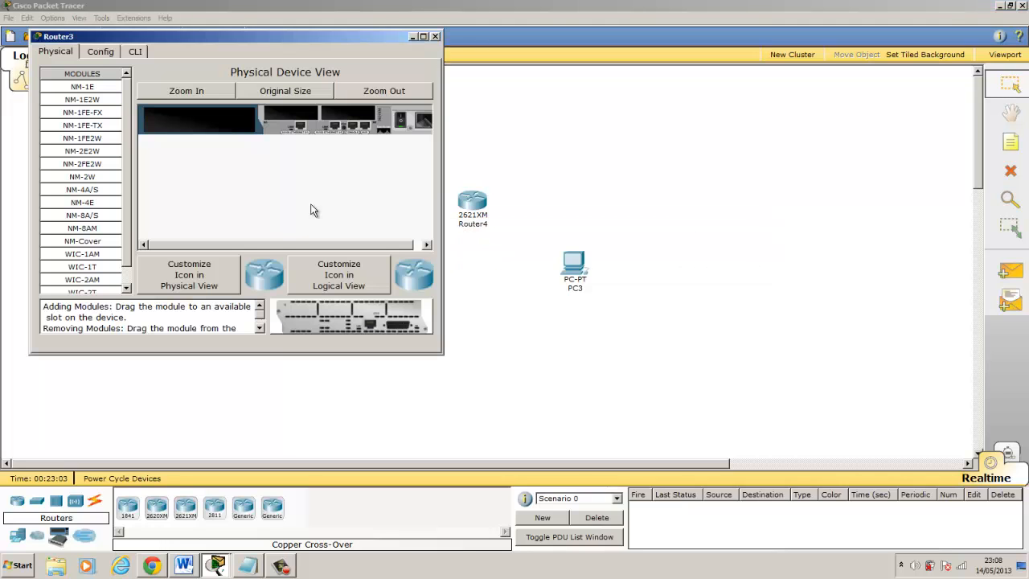
pyautogui.click(398, 119)
pyautogui.moveTo(84, 268); pyautogui.dragTo(352, 118)
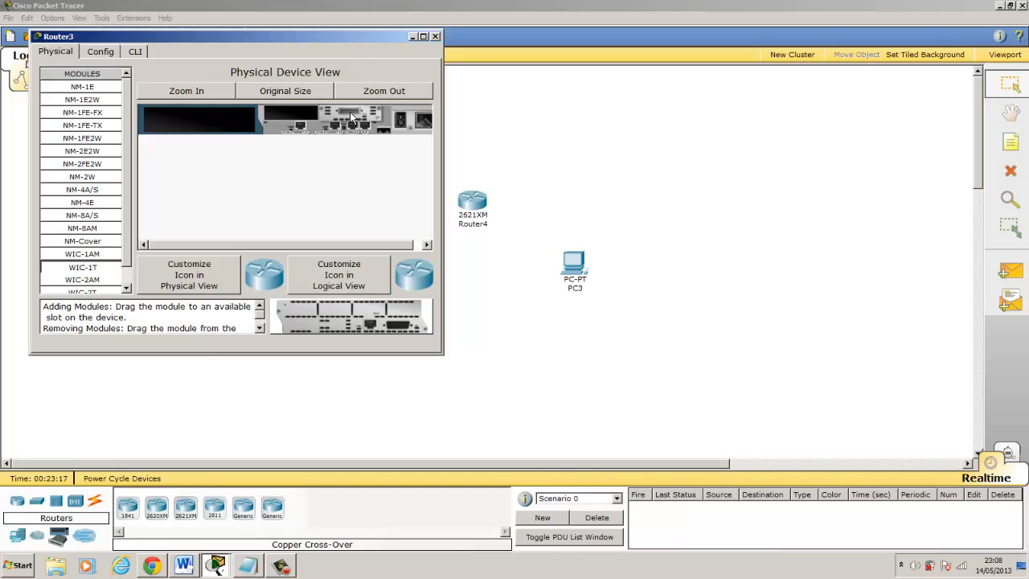
pyautogui.click(349, 111)
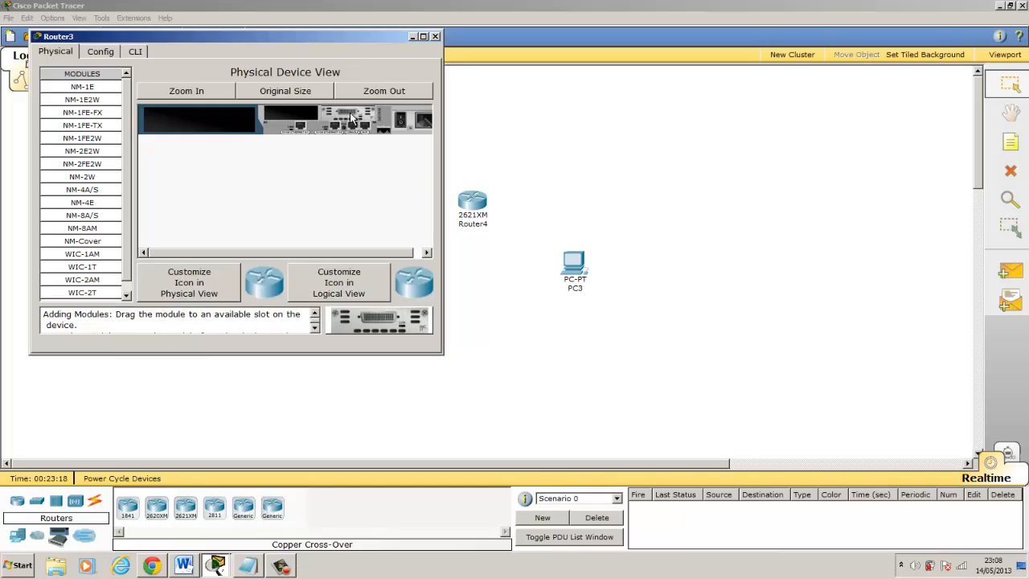
pyautogui.click(399, 121)
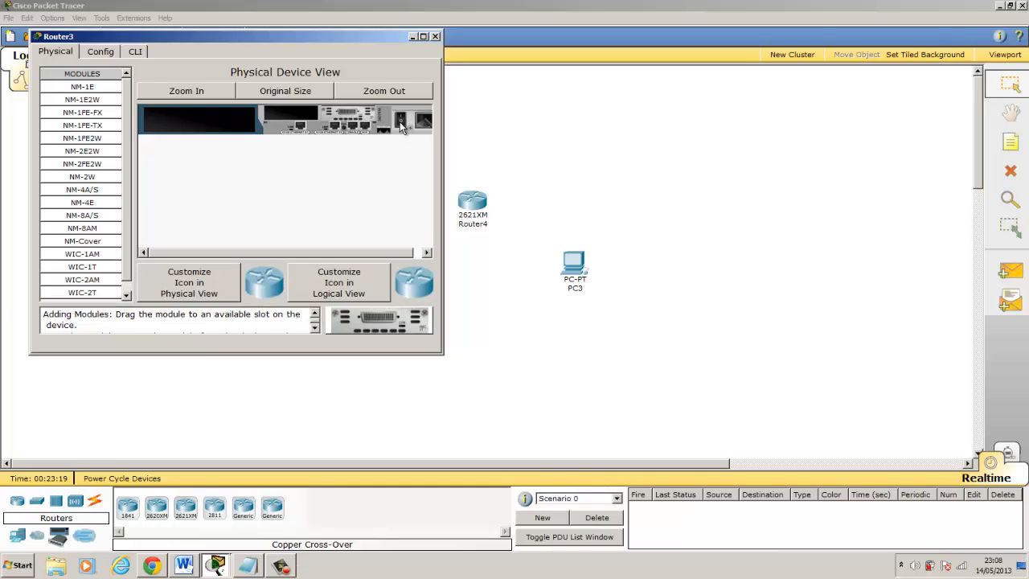
pyautogui.click(434, 37)
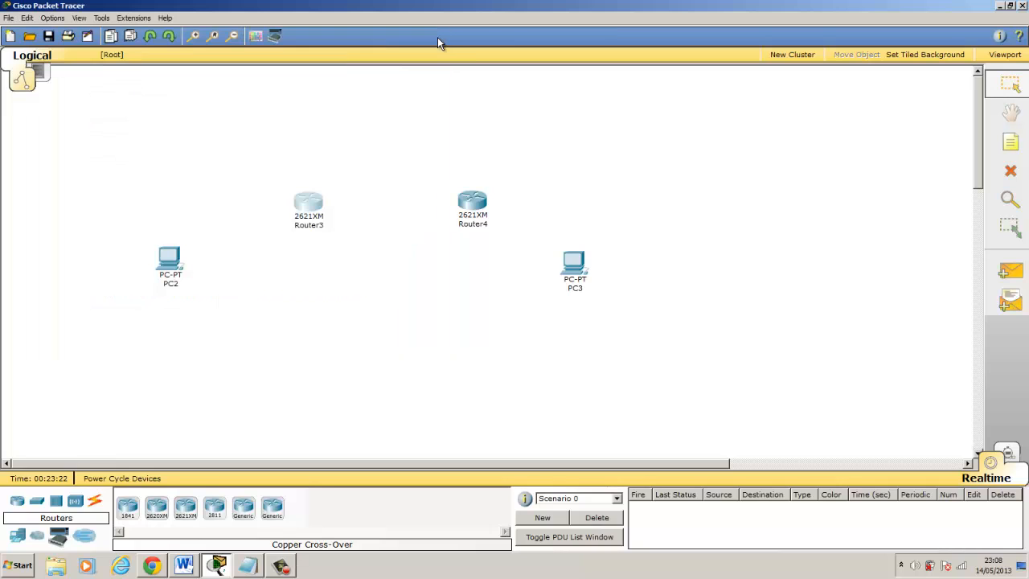
# Install a WIC-1T module in Router4's WIC slot beside the power switch while it is powered off, and switch the router back on.
pyautogui.click(478, 193)
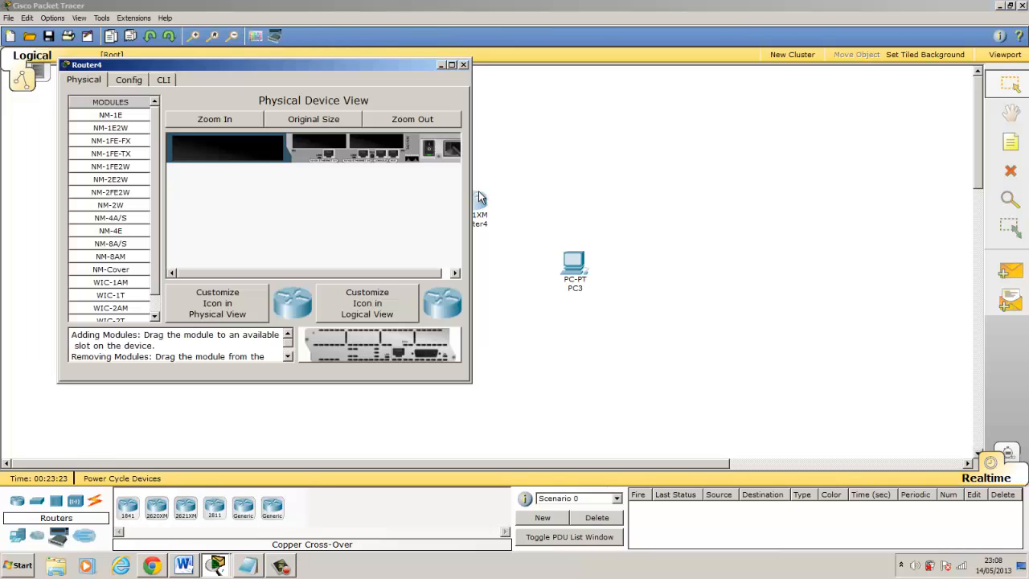
pyautogui.click(426, 150)
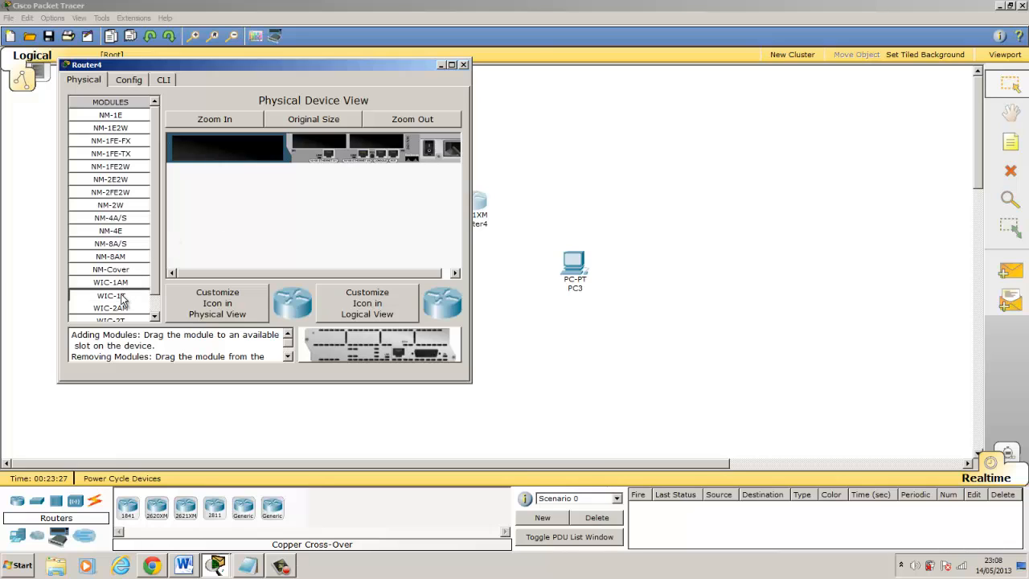
pyautogui.moveTo(122, 299); pyautogui.dragTo(377, 141)
pyautogui.click(429, 150)
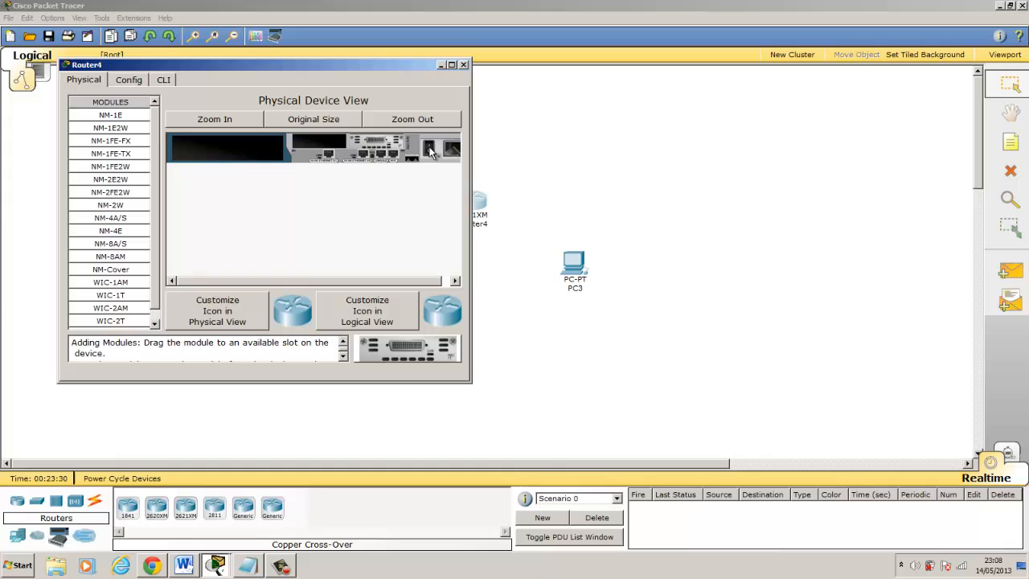
pyautogui.click(463, 65)
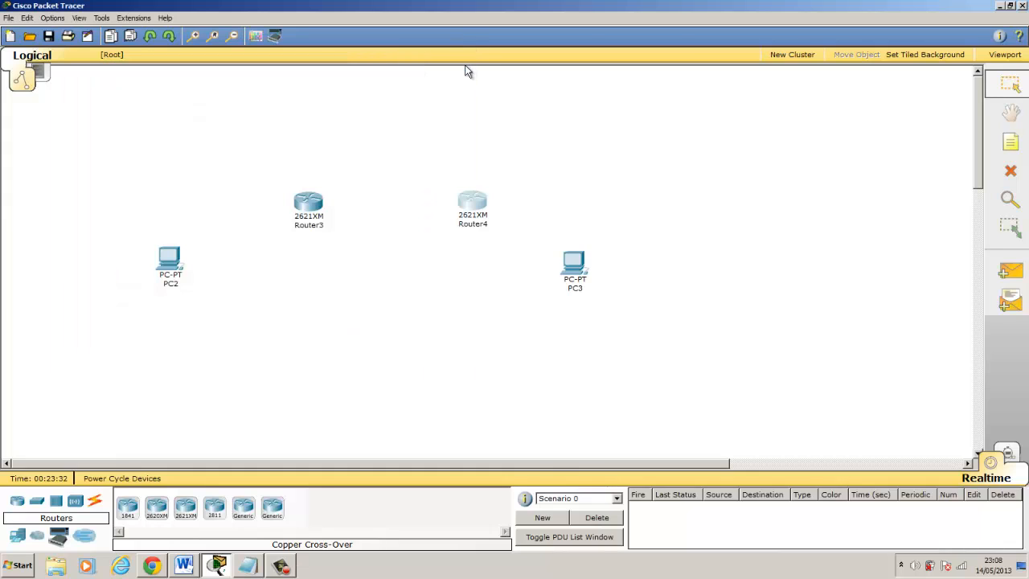
# Connect PC2's FastEthernet port to Router3's FastEthernet0/0 with a copper cross-over cable.
pyautogui.click(95, 502)
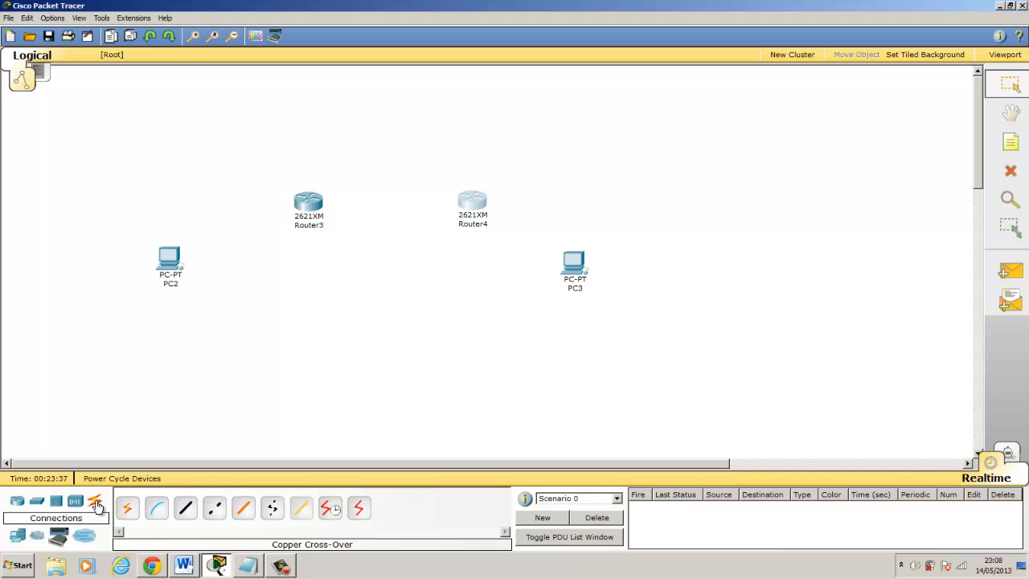
pyautogui.click(216, 513)
pyautogui.click(159, 249)
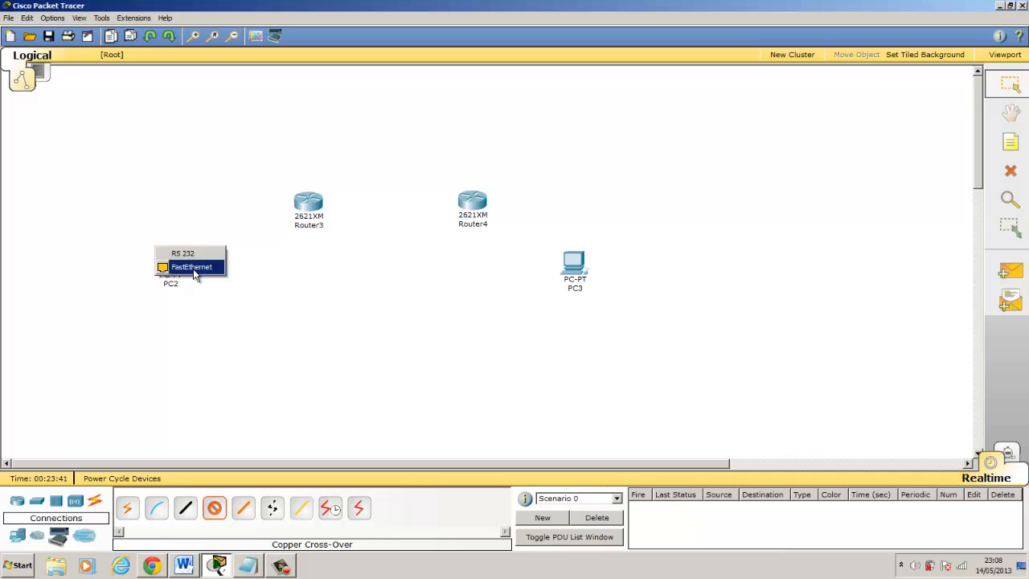
pyautogui.click(191, 266)
pyautogui.click(307, 205)
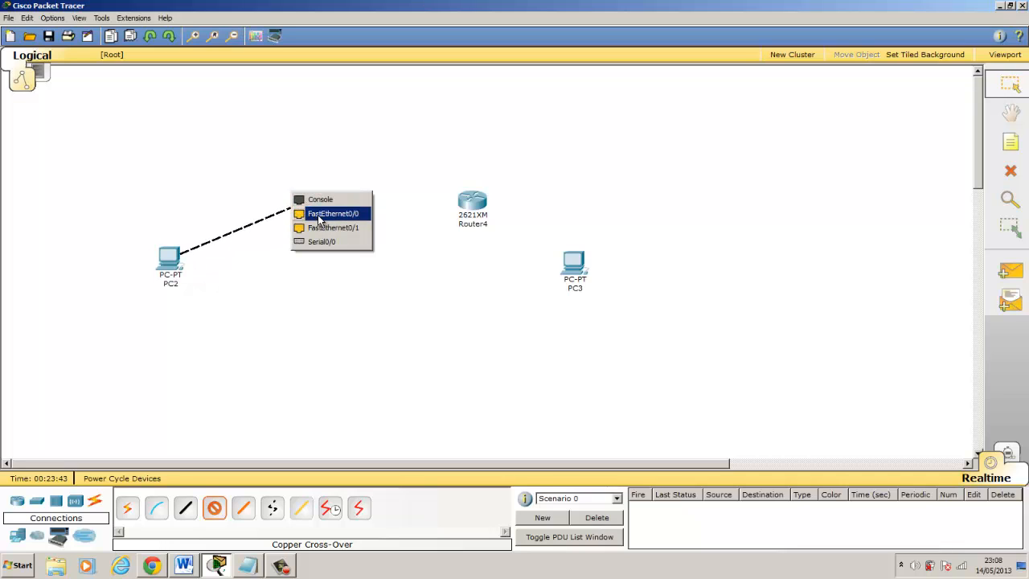
pyautogui.click(319, 215)
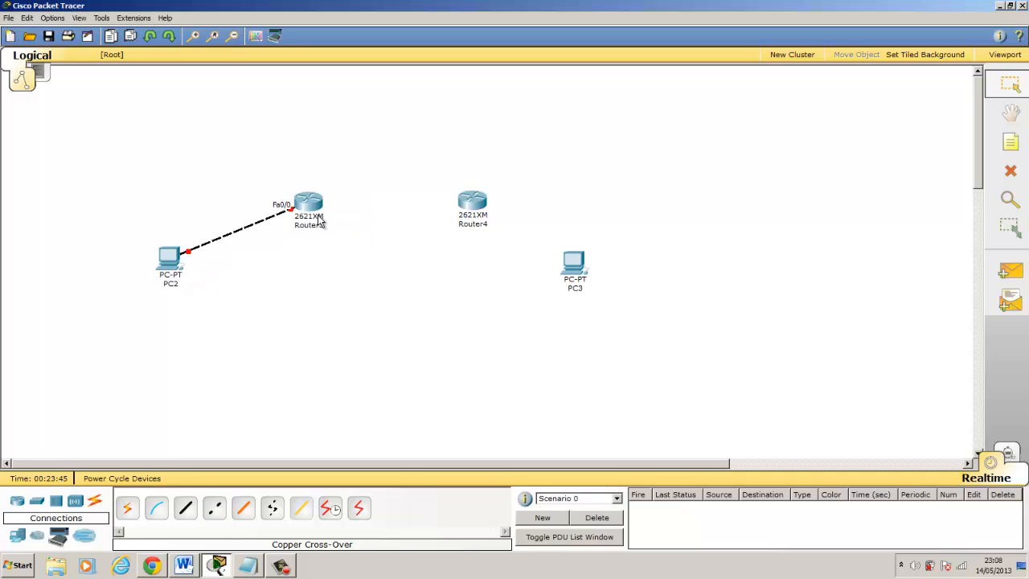
# Link Router3's Serial0/0 to Router4's Serial0/0 with a Serial DCE cable, making Router3 the DCE end.
pyautogui.click(331, 511)
pyautogui.click(311, 207)
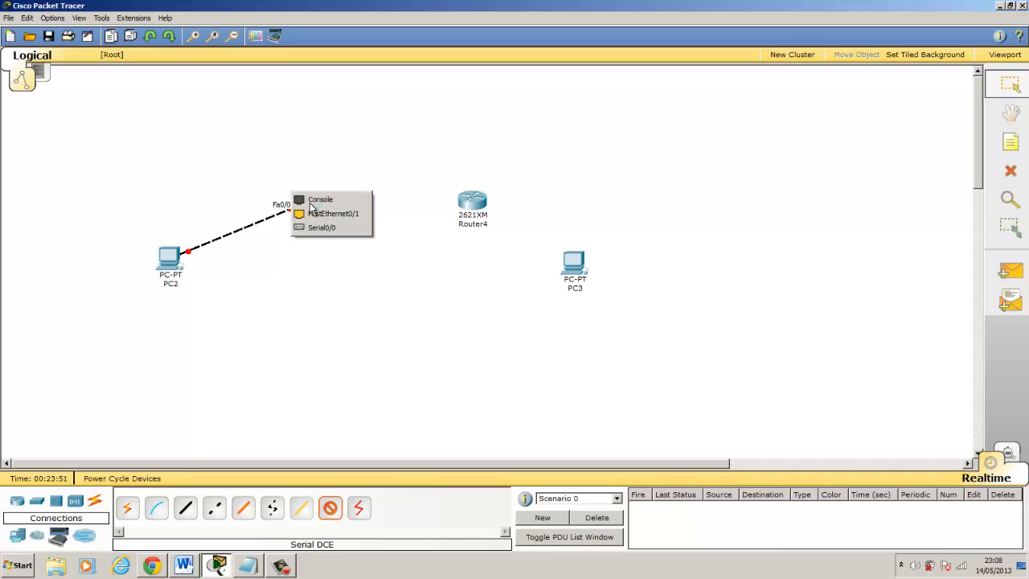
pyautogui.click(318, 229)
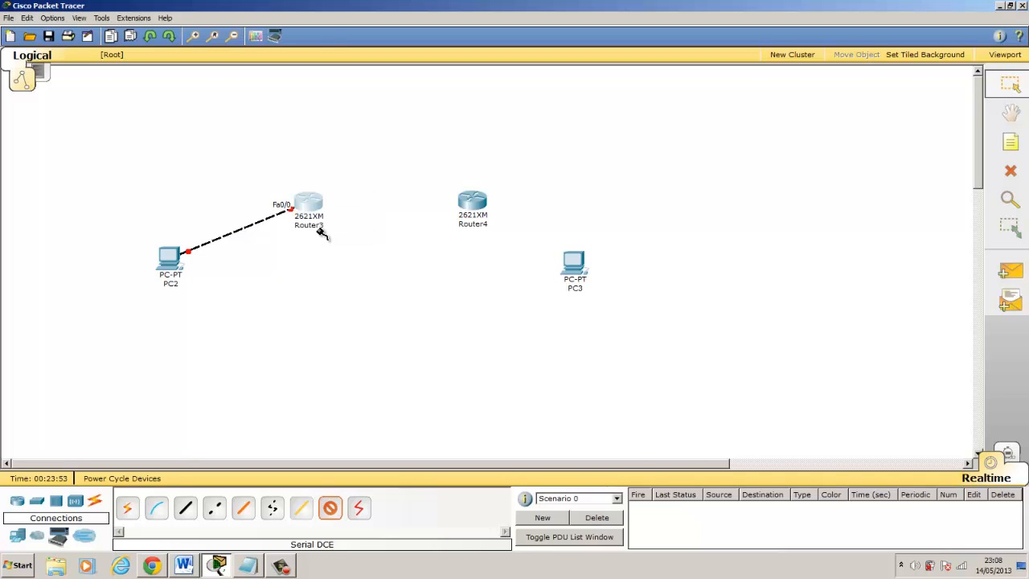
pyautogui.click(471, 205)
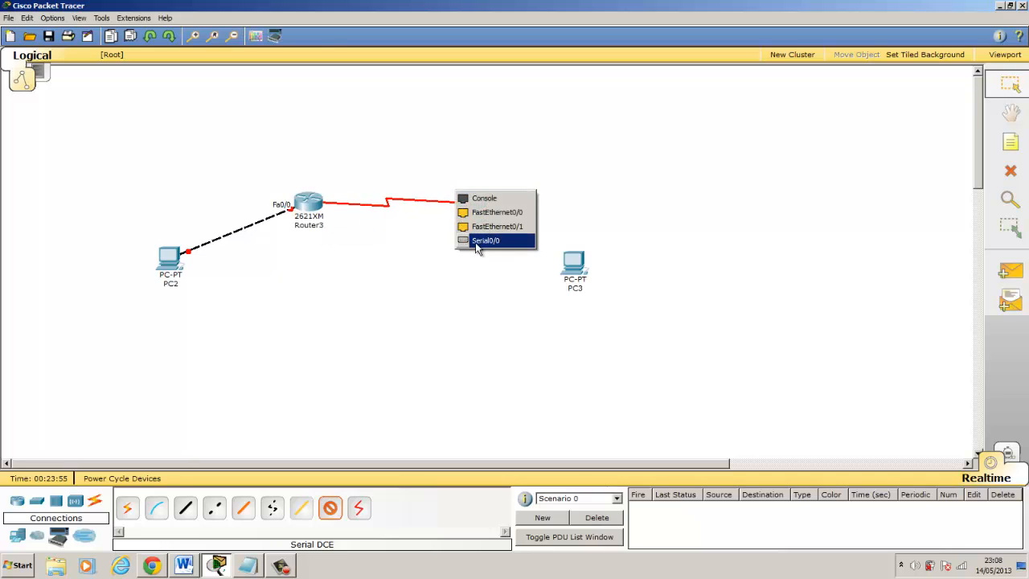
pyautogui.click(476, 242)
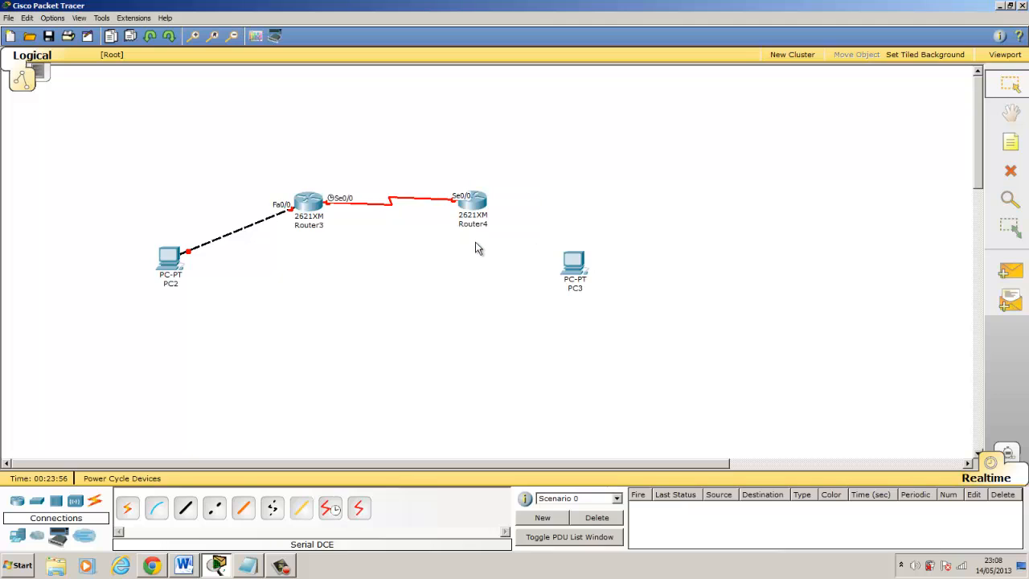
# Connect Router4's FastEthernet0/0 to PC3's FastEthernet port with a copper cross-over cable.
pyautogui.click(216, 515)
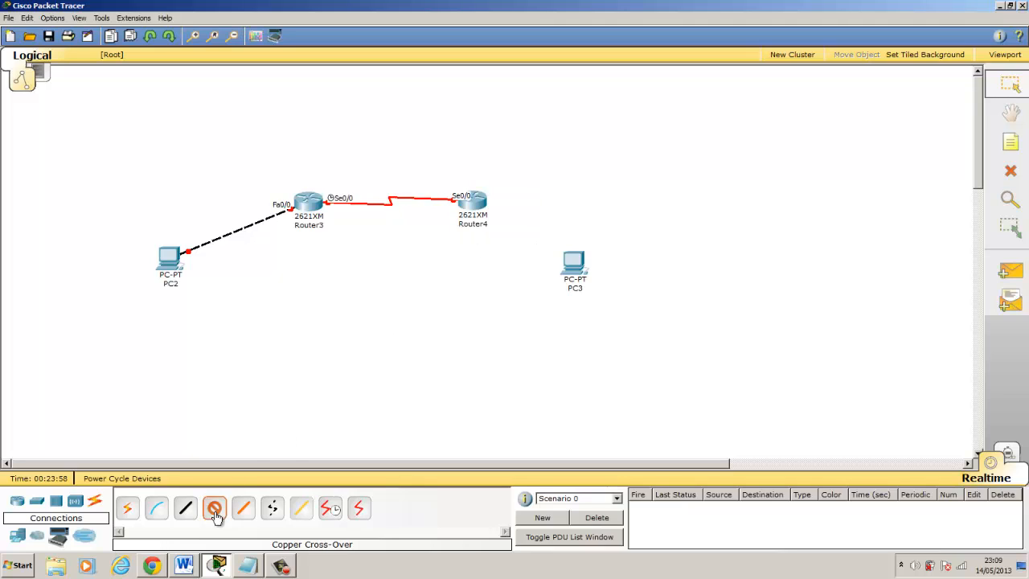
pyautogui.click(481, 214)
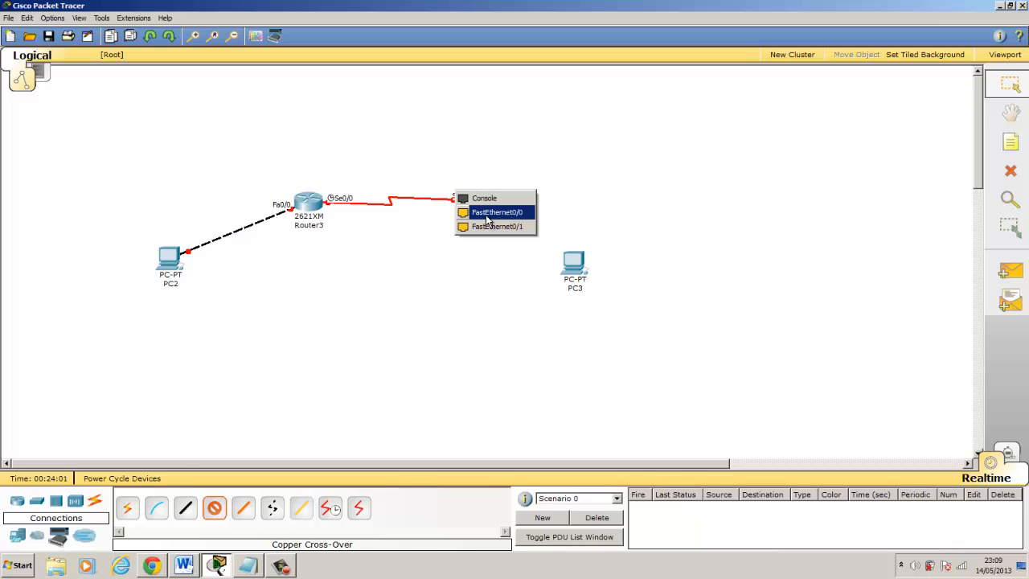
pyautogui.click(486, 214)
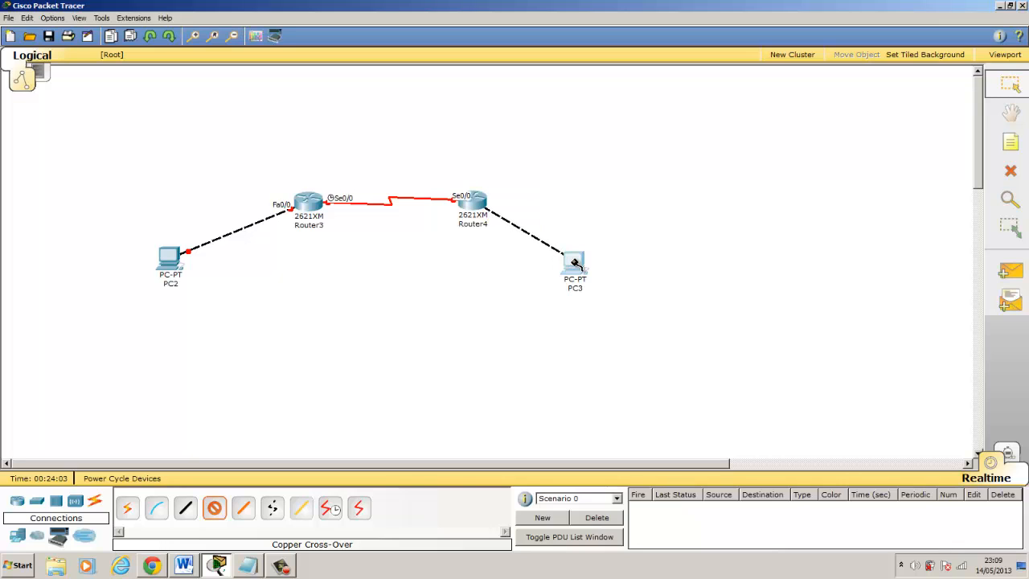
pyautogui.click(574, 263)
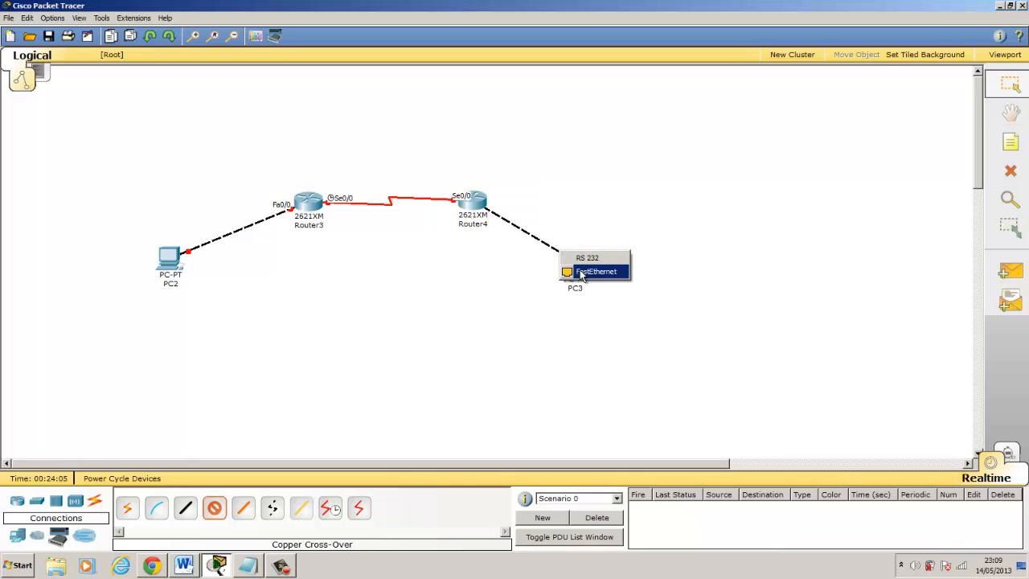
pyautogui.click(581, 273)
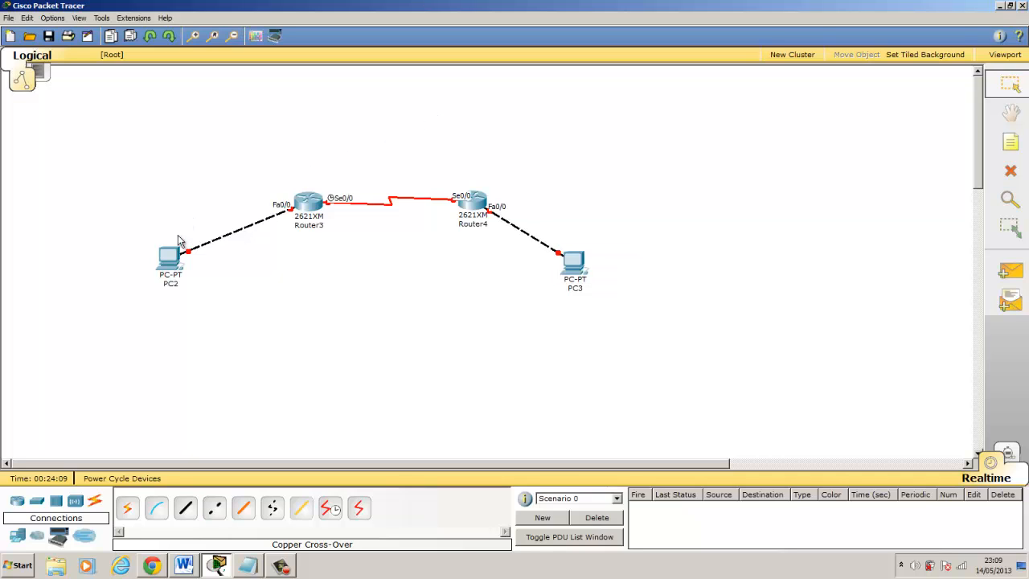
# Open Router3's command line, answer n to the initial configuration dialog and start the router prompt.
pyautogui.moveTo(311, 206)
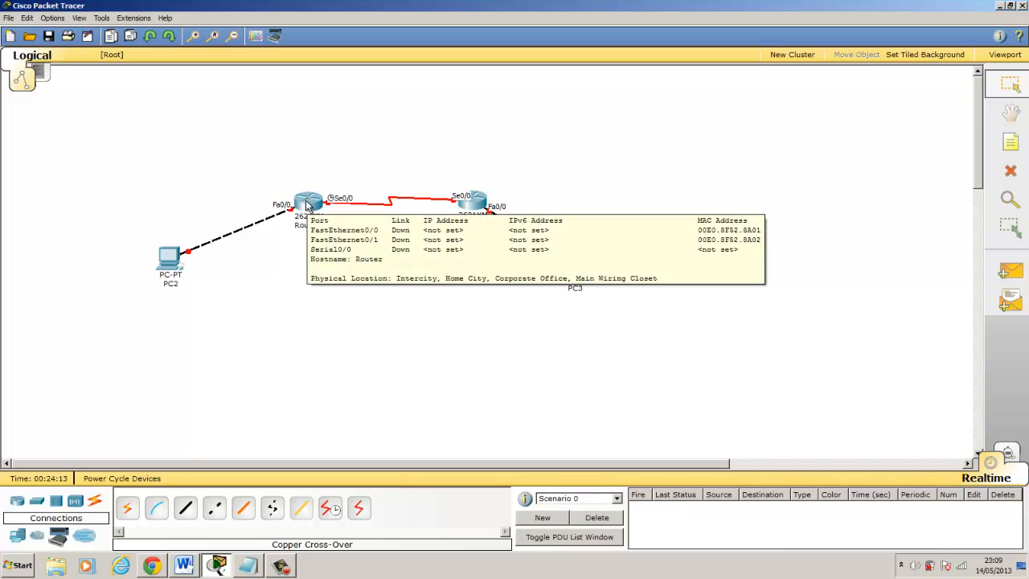
pyautogui.click(309, 203)
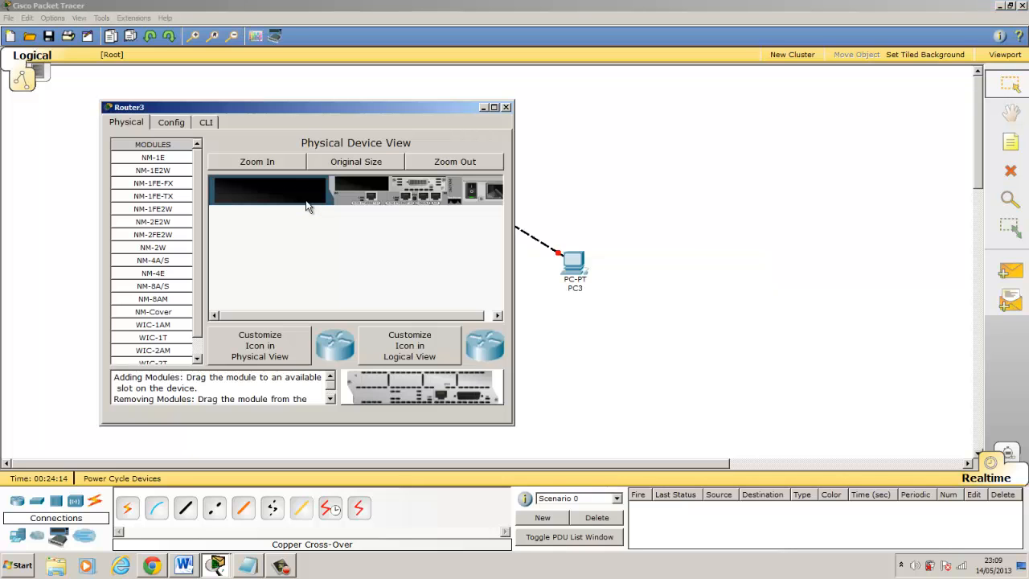
pyautogui.click(207, 121)
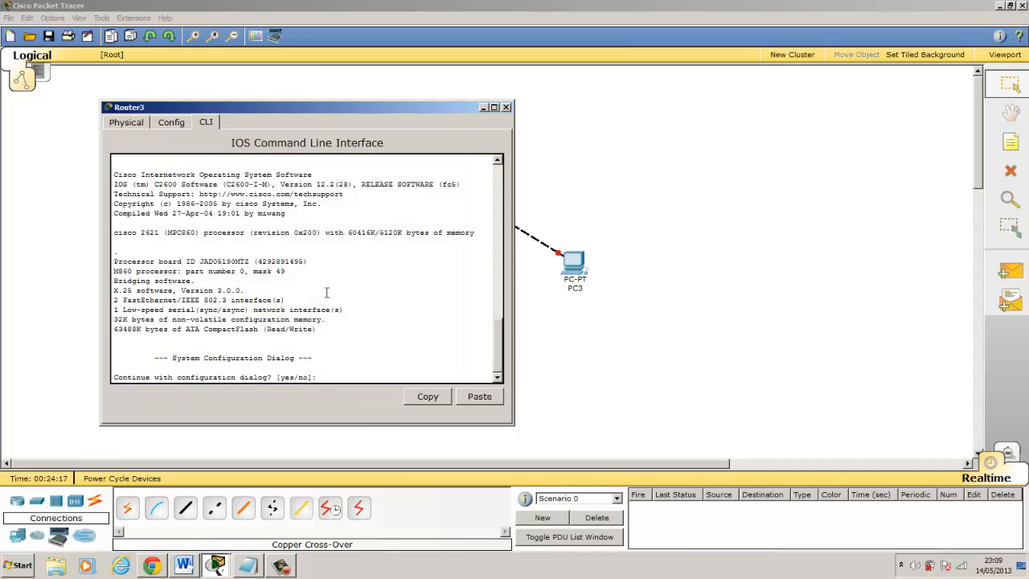
pyautogui.write('n')
pyautogui.press('Return')
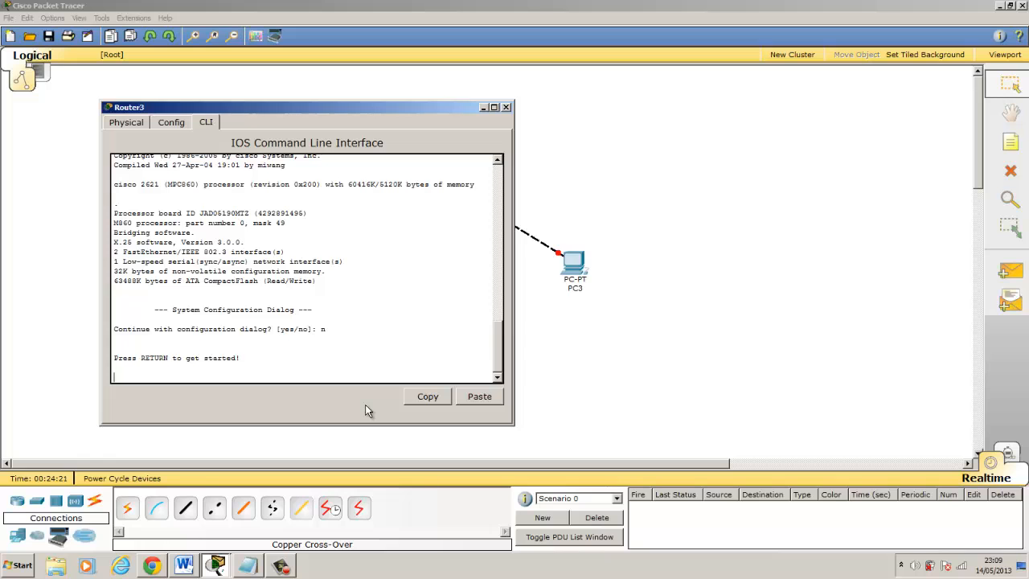
pyautogui.press('Return')
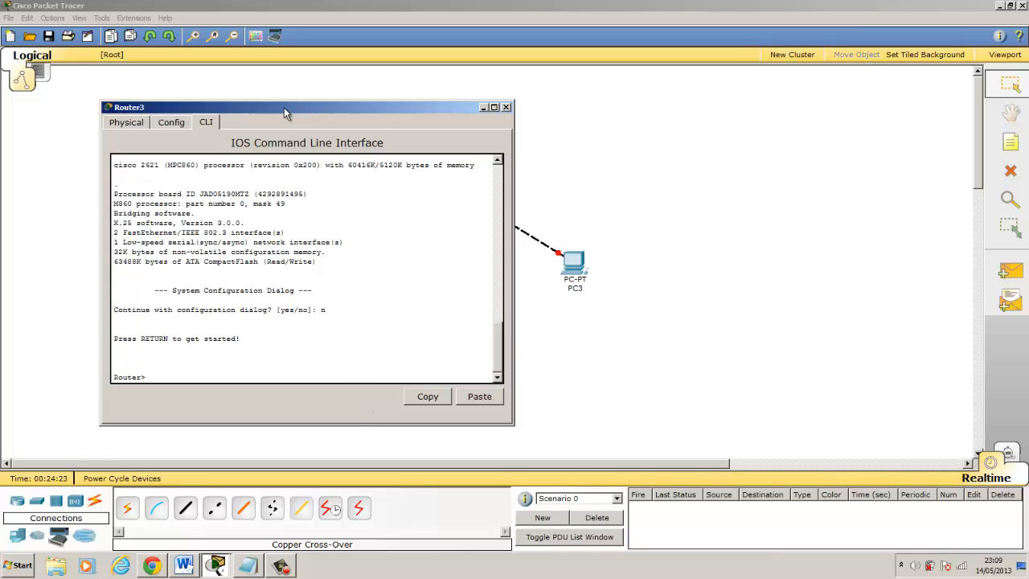
# Move the Router3 window clear of the topology and enter global configuration mode with en and config t.
pyautogui.moveTo(284, 107); pyautogui.dragTo(779, 81)
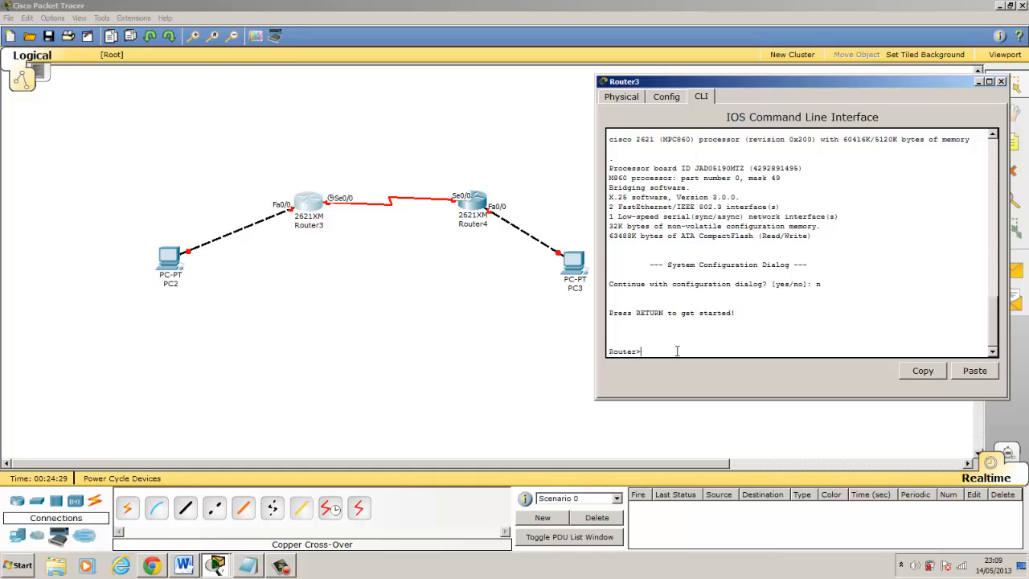
pyautogui.write('en')
pyautogui.press('Return')
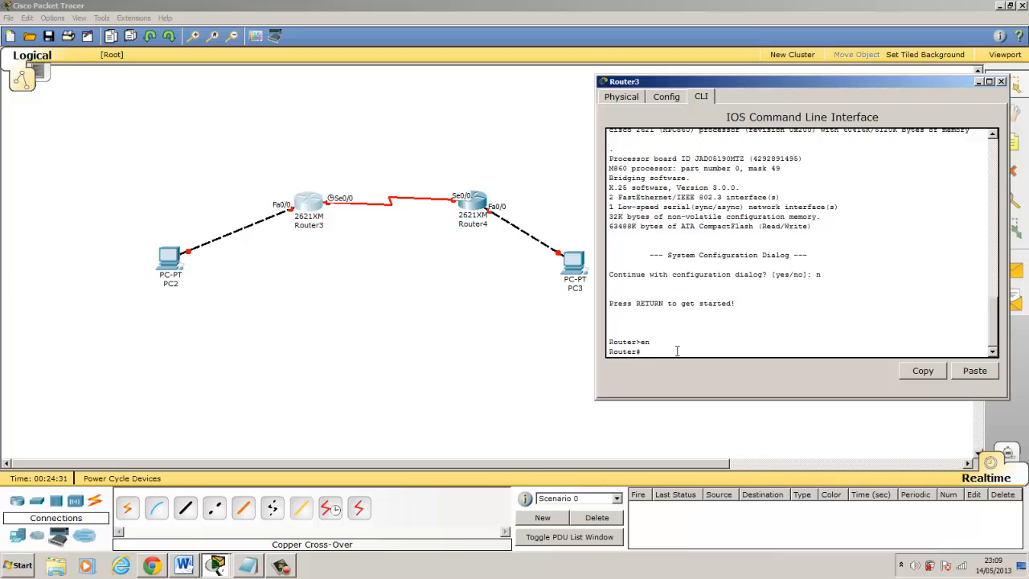
pyautogui.write('config t')
pyautogui.press('Return')
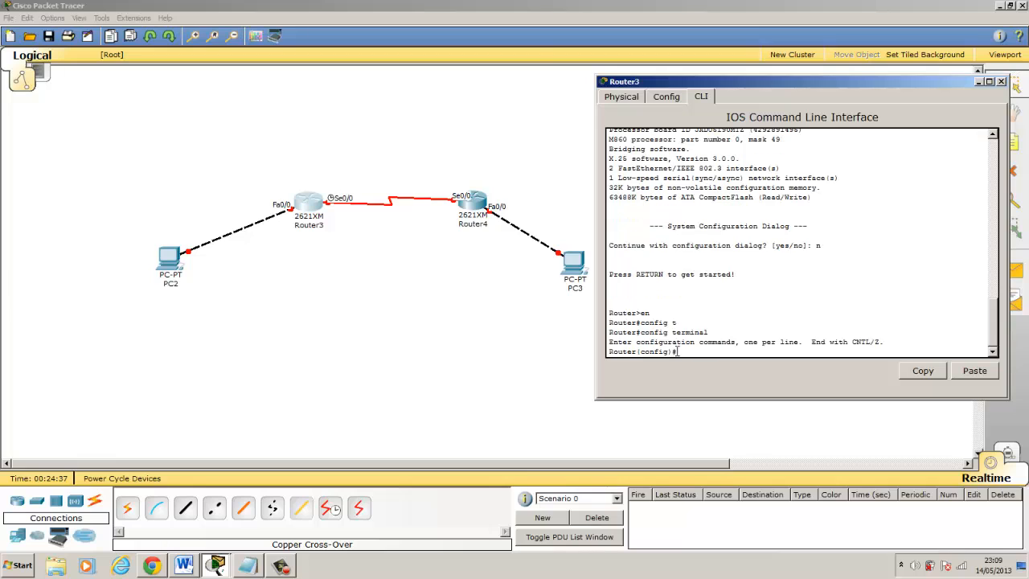
# Enter interface configuration mode for FastEthernet0/0 on Router3 with int f0/0.
pyautogui.write('int f0/0')
pyautogui.press('Return')
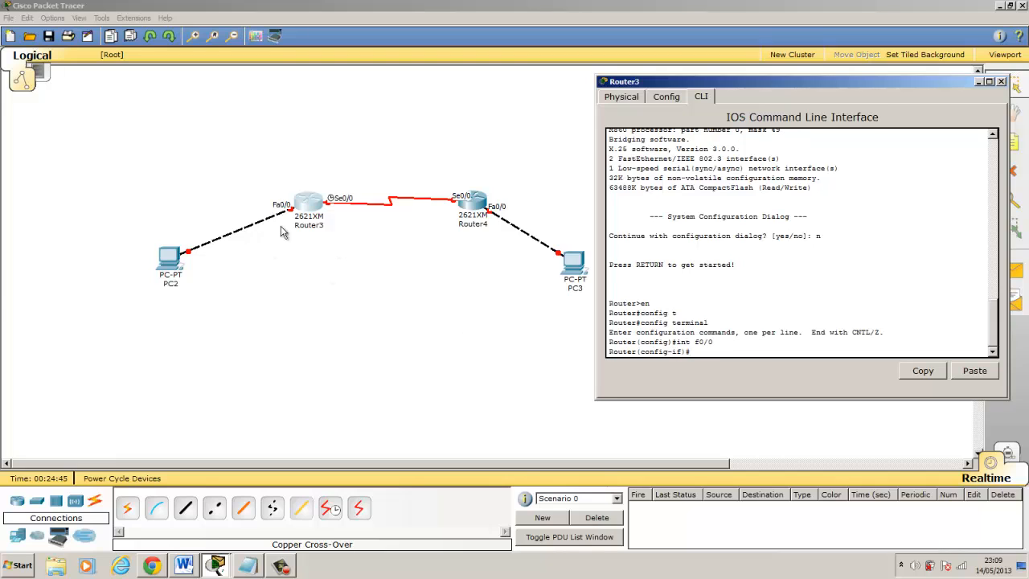
# Check the port label options in the interface preferences and reopen Router3's command line clear of the topology.
pyautogui.click(53, 18)
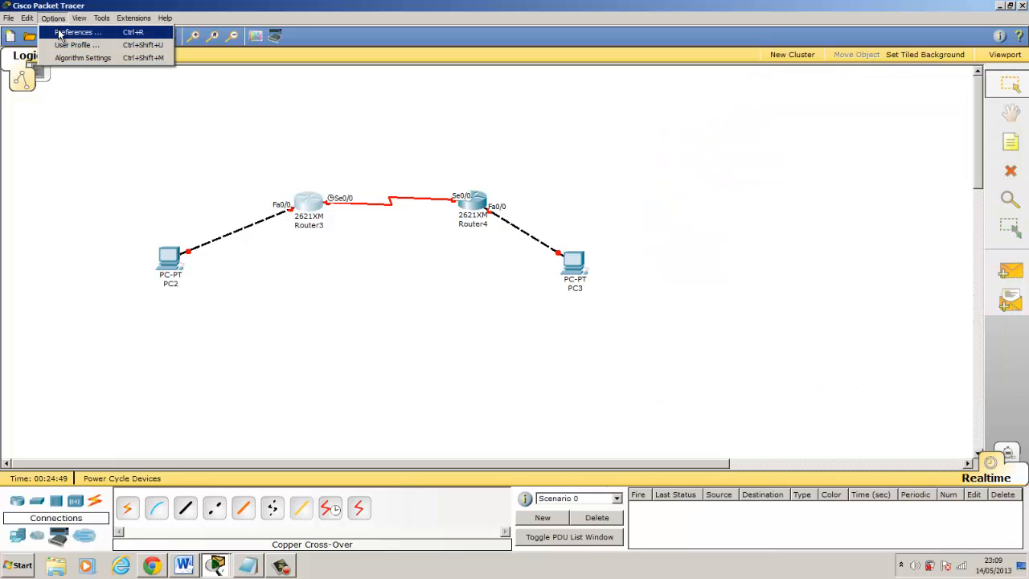
pyautogui.click(64, 32)
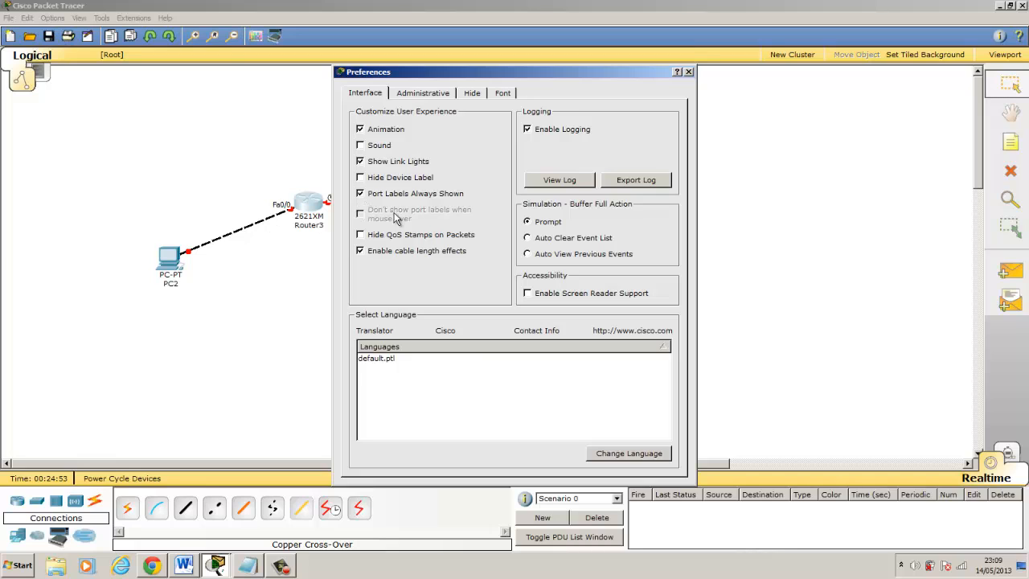
pyautogui.click(688, 72)
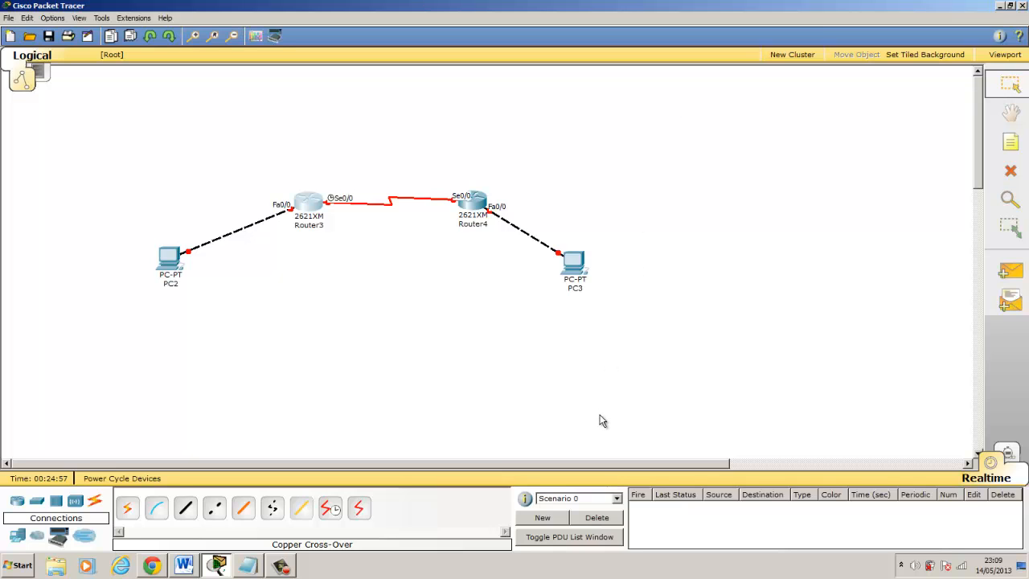
pyautogui.click(310, 204)
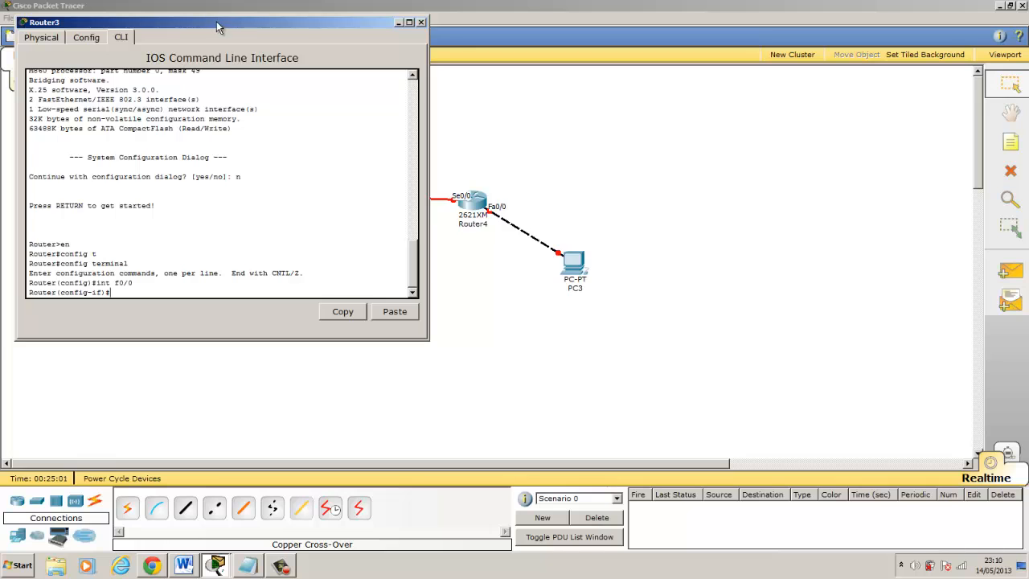
pyautogui.moveTo(216, 27); pyautogui.dragTo(827, 70)
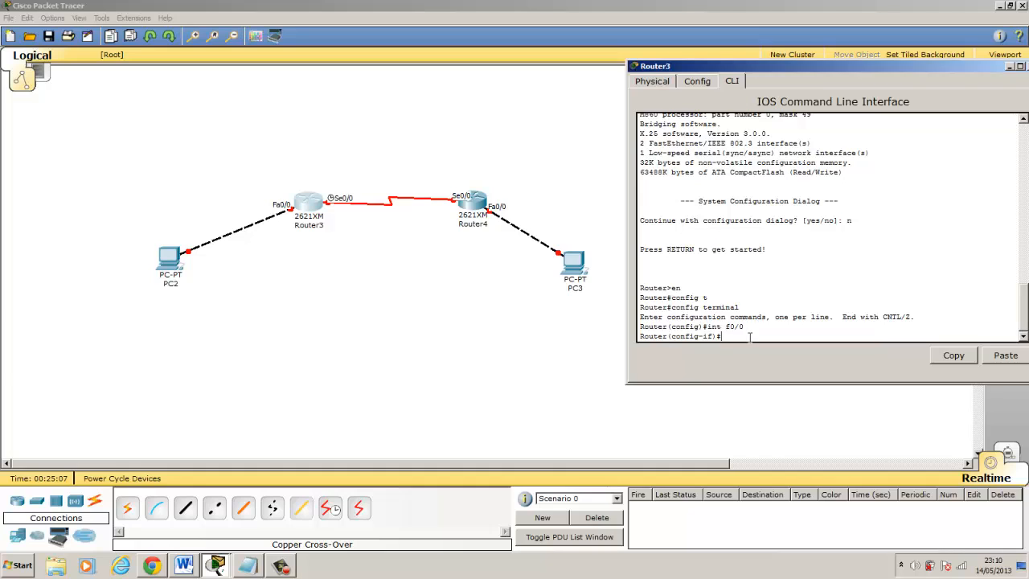
# Assign 192.168.1.1 with mask 255.255.255.0 to Router3's FastEthernet0/0, enable it with no sh and exit interface configuration.
pyautogui.write('p 192')
pyautogui.press('BackSpace')
pyautogui.write('add 192.168.1.1 255.255.255')
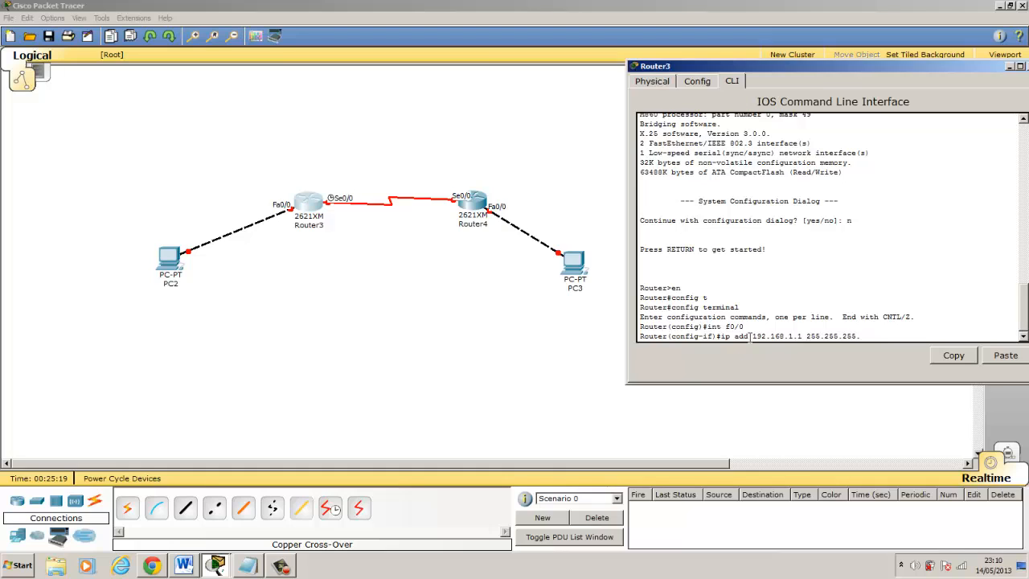
pyautogui.write('.0')
pyautogui.press('Return')
pyautogui.write('nfig-if)#n')
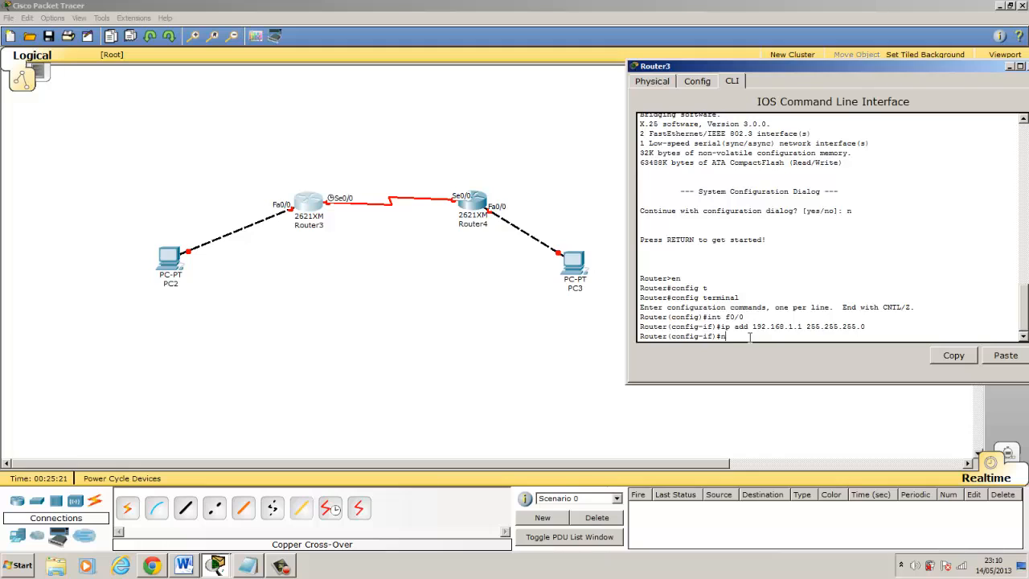
pyautogui.write('o sh')
pyautogui.press('Return')
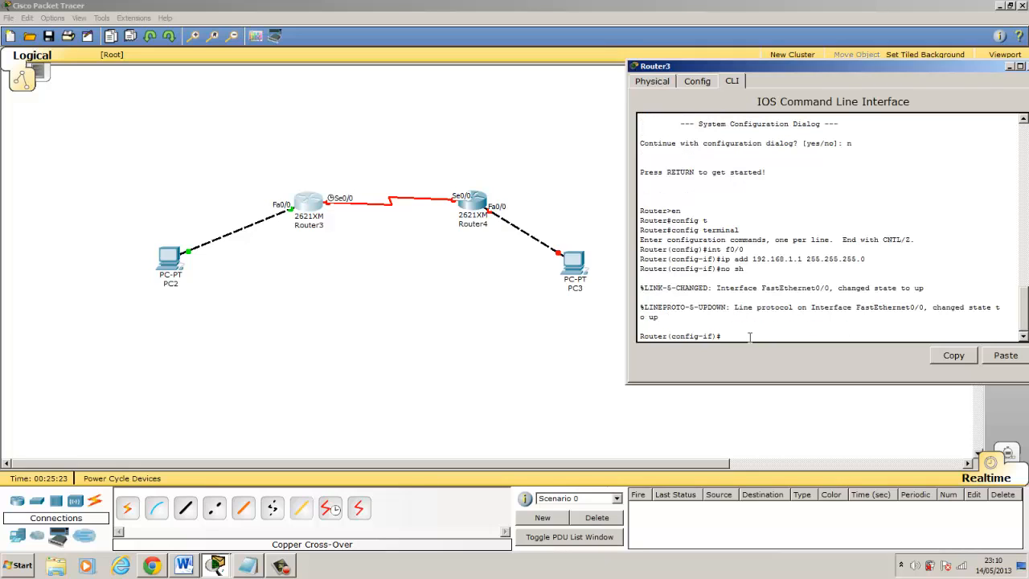
pyautogui.write('exit')
pyautogui.press('Return')
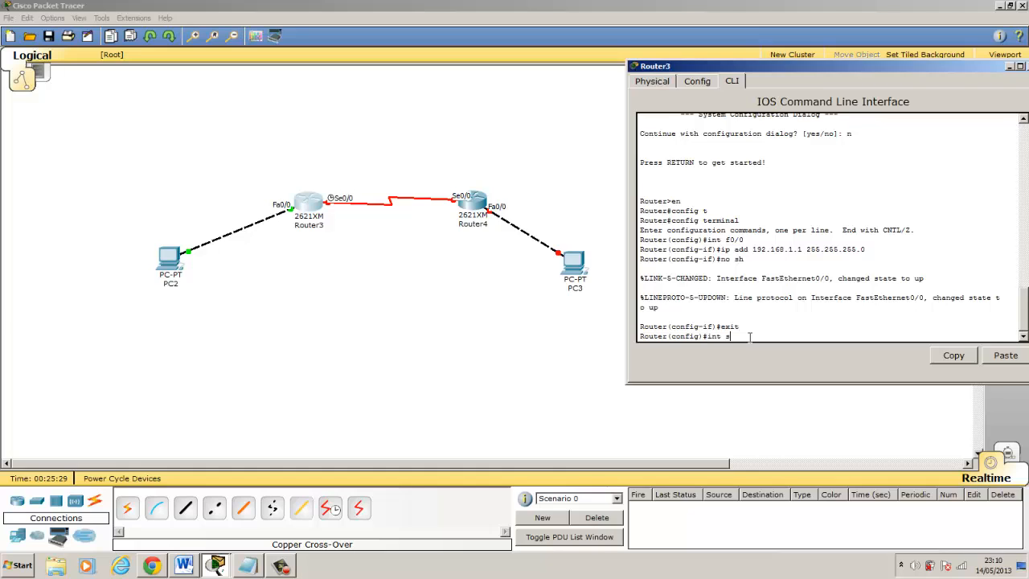
# Configure Router3's Serial 0/0 with address 99.99.99.1 and mask 255.255.255.252, and enable it with no sh.
pyautogui.write('int se')
pyautogui.press('Tab')
pyautogui.write('ria')
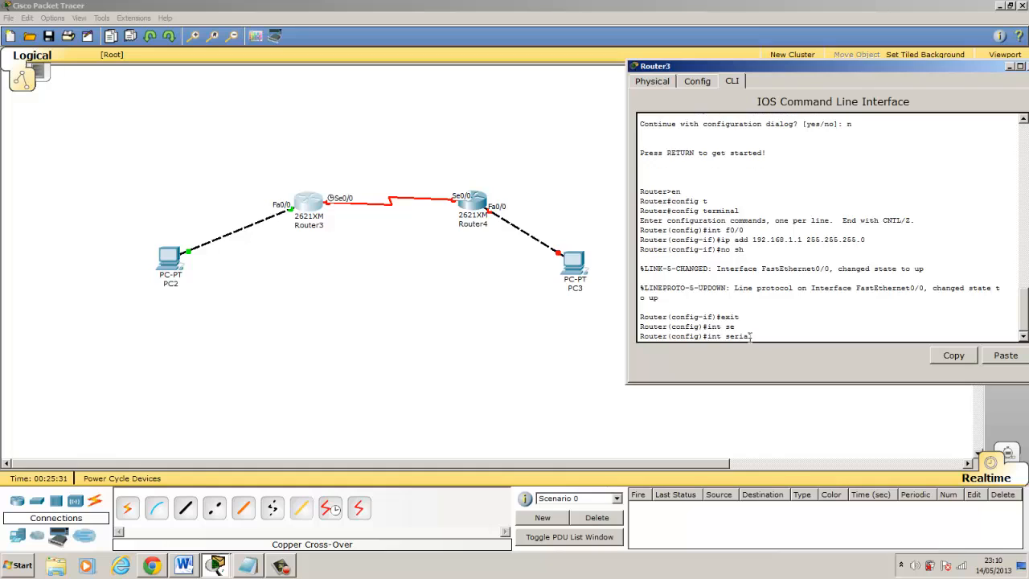
pyautogui.write('l 0/0')
pyautogui.press('Return')
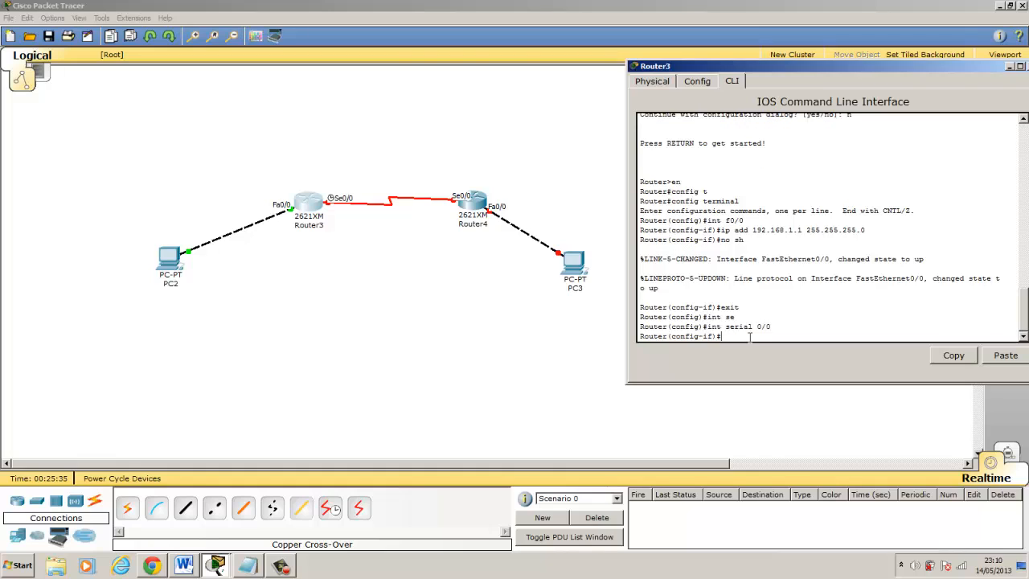
pyautogui.write('ip add 99.99.99')
pyautogui.write('.1 255.255.255.252')
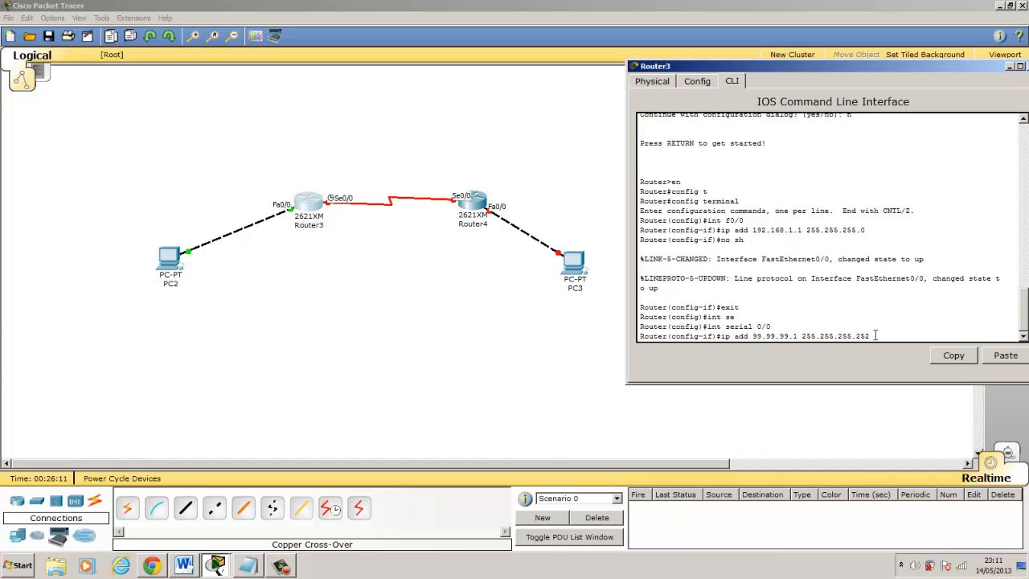
pyautogui.press('Return')
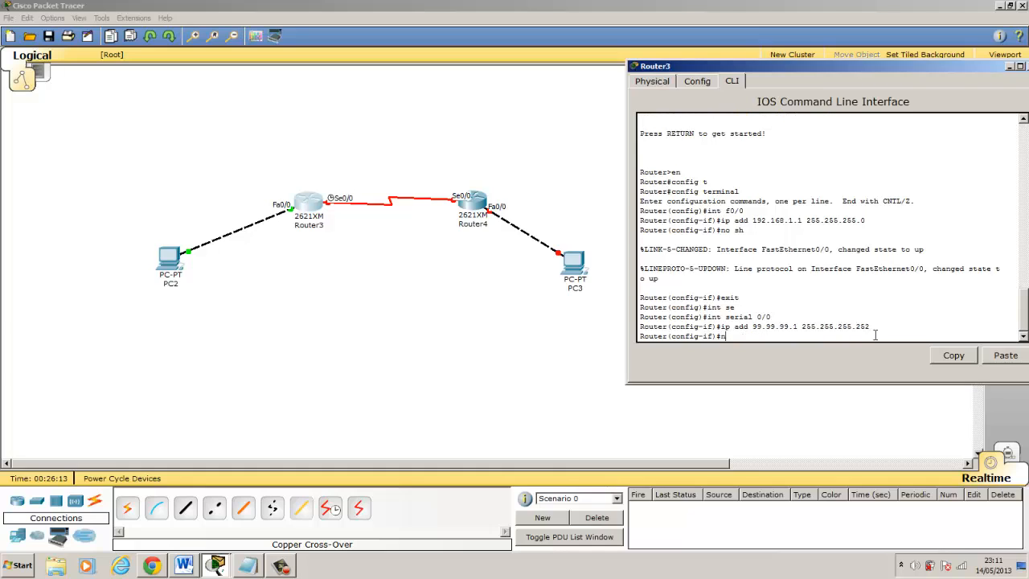
pyautogui.write('no sh')
pyautogui.press('Return')
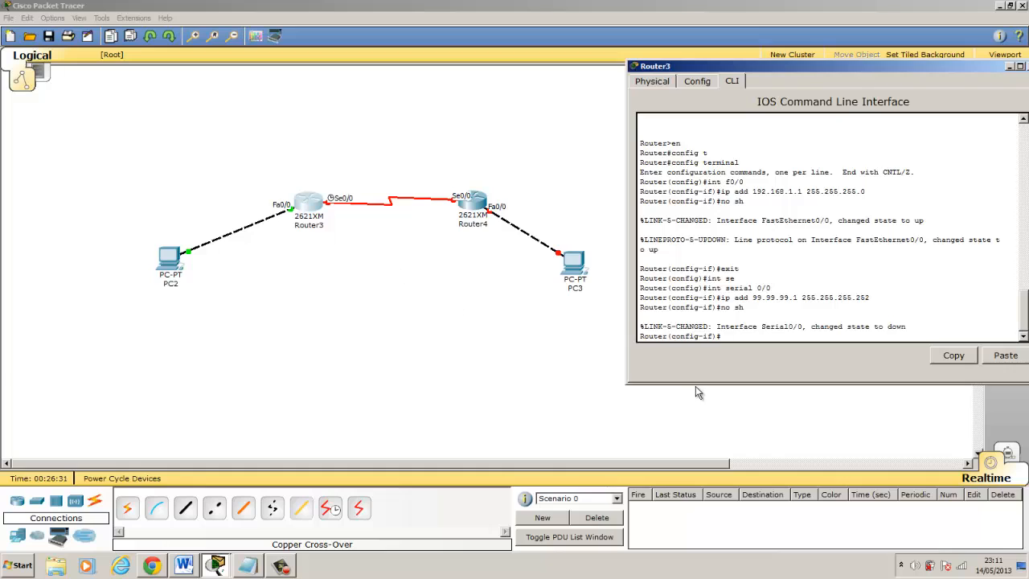
# Set the clock rate of Router3's Serial 0/0 to 56000 and close Router3's window.
pyautogui.write('clock')
pyautogui.press('Tab')
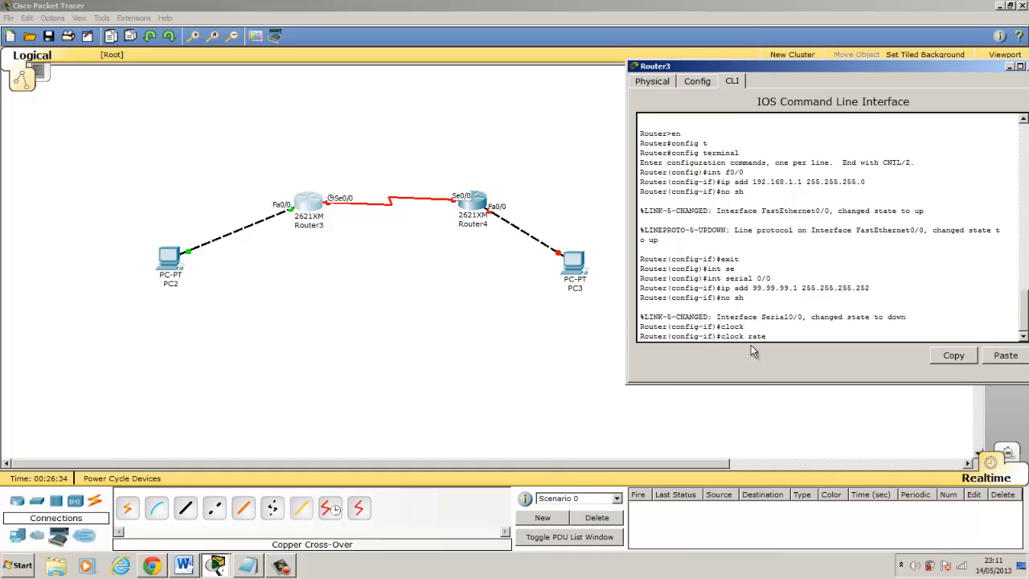
pyautogui.write('56000')
pyautogui.press('Return')
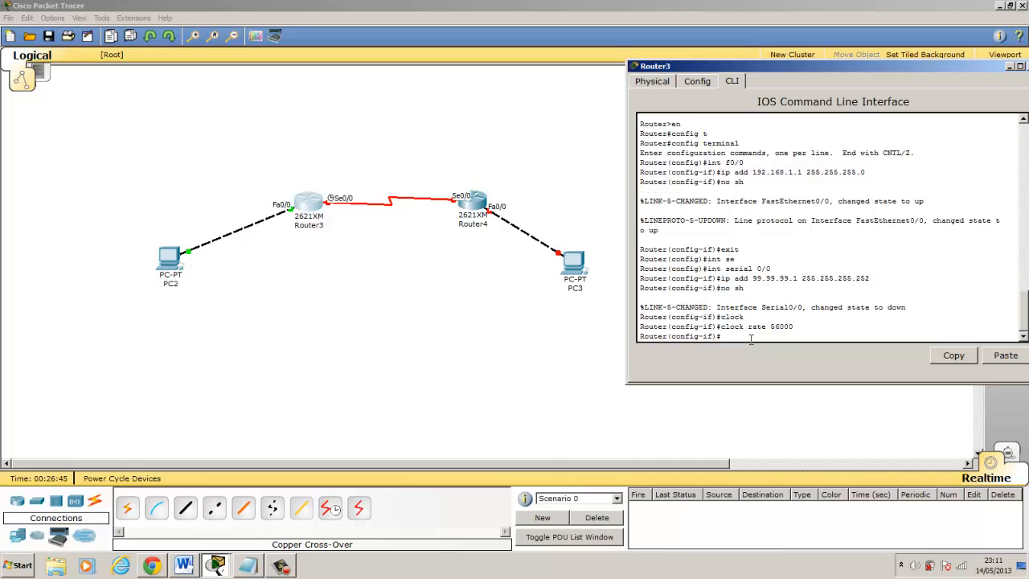
pyautogui.moveTo(999, 71); pyautogui.dragTo(817, 86)
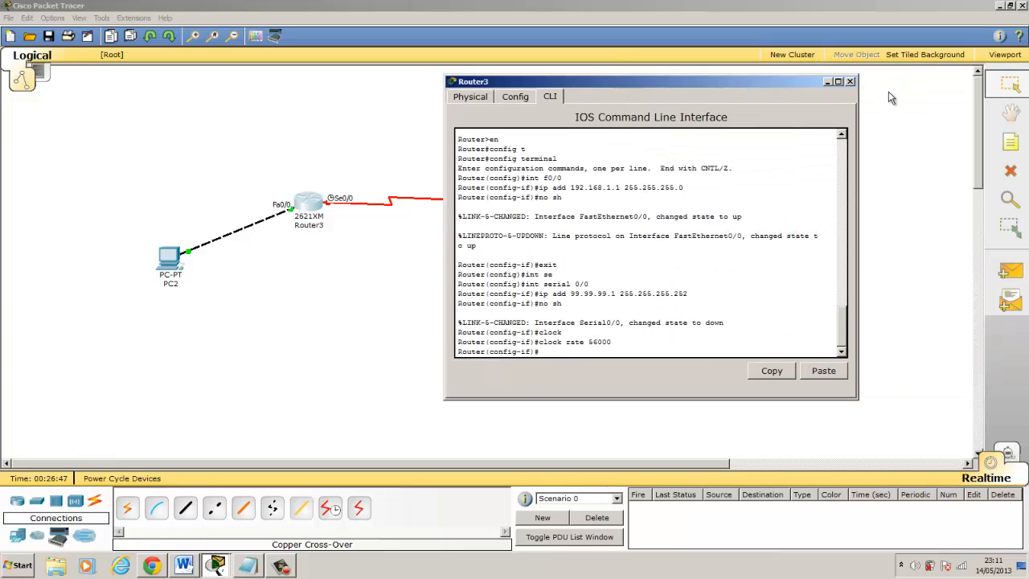
pyautogui.click(849, 82)
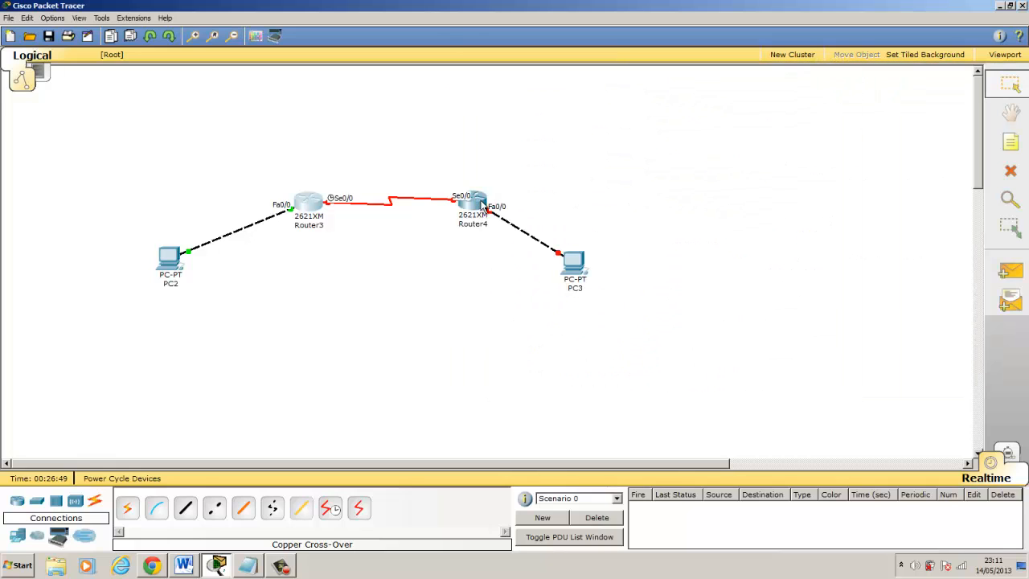
# Open Router4's command line beside the topology, answer n to the configuration dialog and start the router prompt.
pyautogui.click(474, 201)
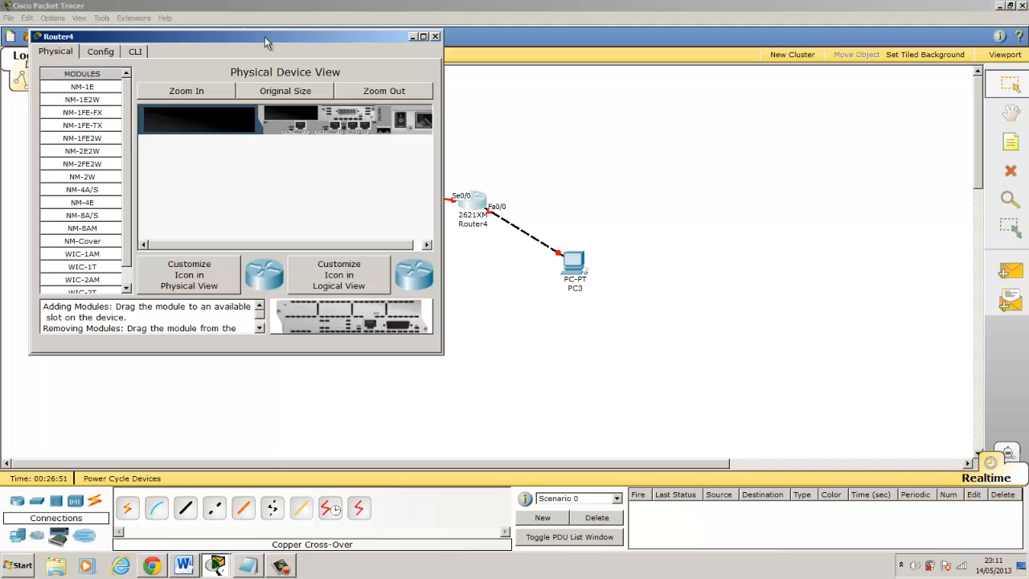
pyautogui.moveTo(257, 39); pyautogui.dragTo(823, 96)
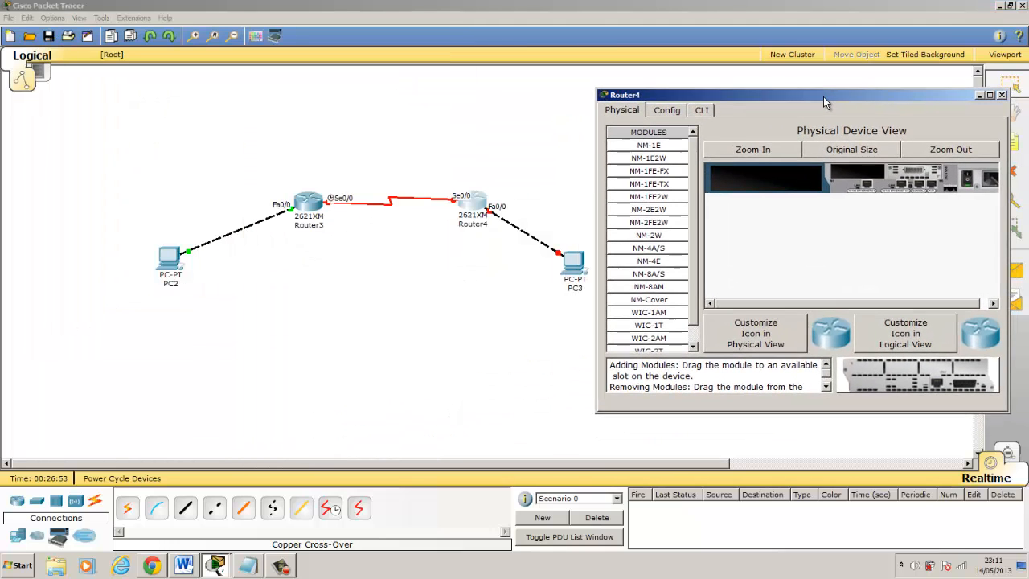
pyautogui.click(704, 110)
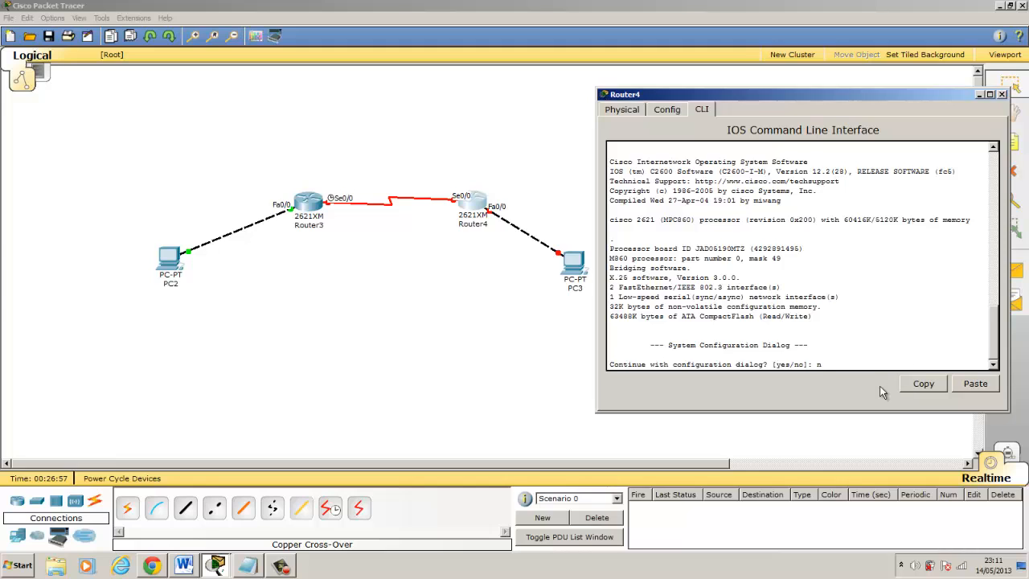
pyautogui.write('n')
pyautogui.press('Return')
pyautogui.press('Return')
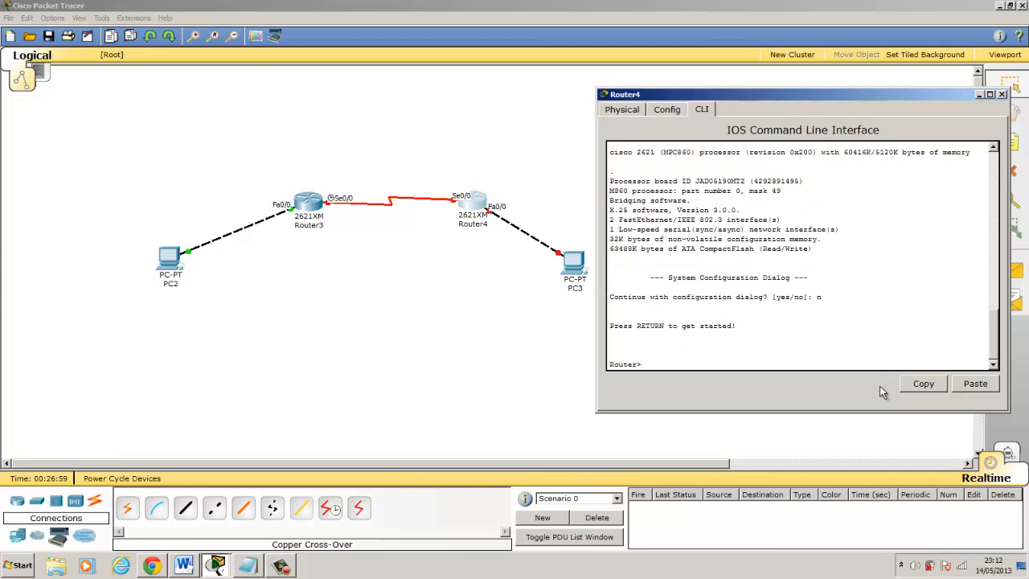
# Enter privileged mode and global configuration mode on Router4 with en and config terminal.
pyautogui.write('en')
pyautogui.press('Return')
pyautogui.write('config t')
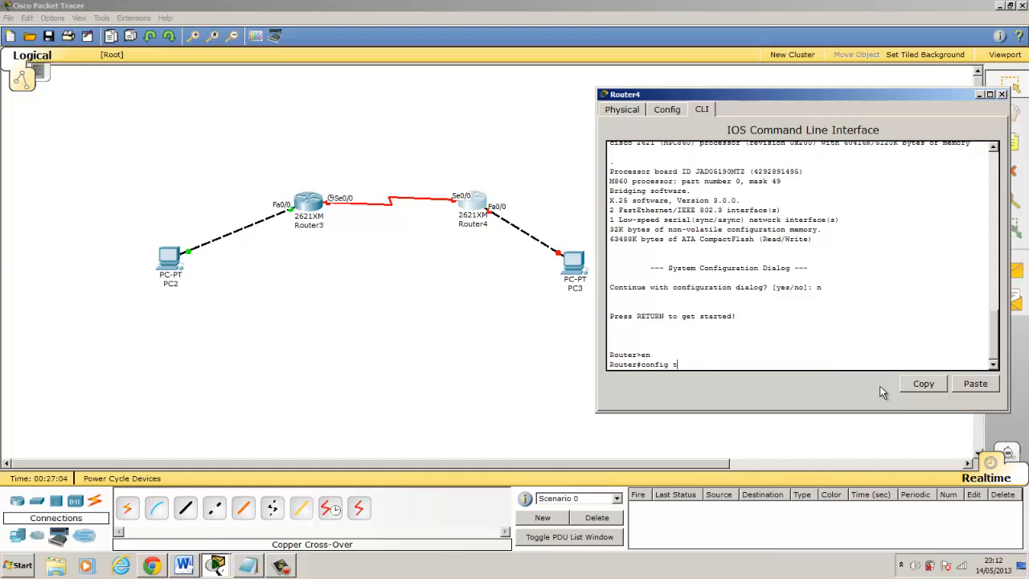
pyautogui.press('Tab')
pyautogui.press('Return')
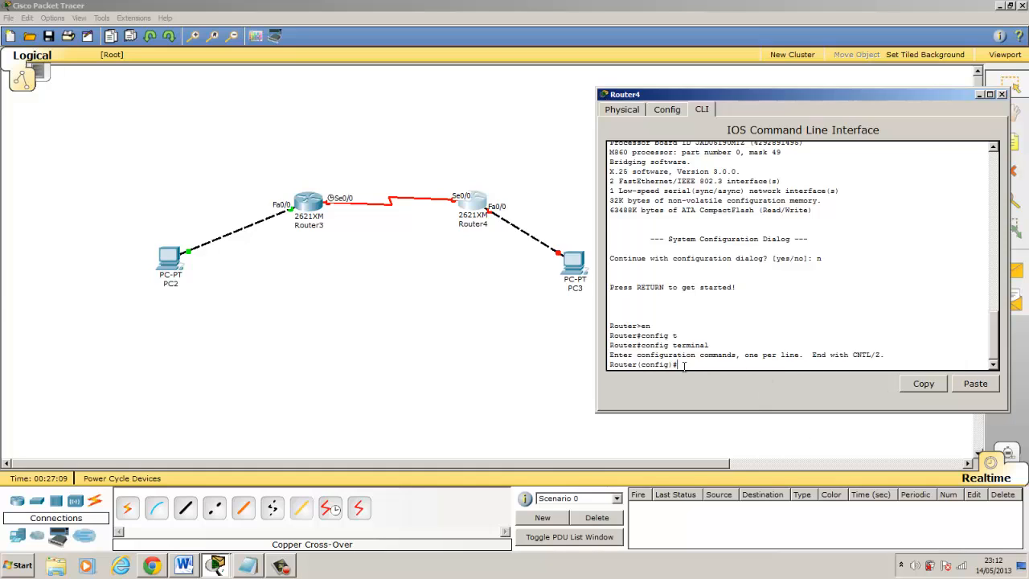
# Configure Router4's FastEthernet 0/0 with address 172.16.1.1 and mask 255.255.0.0, and enable it with no sh.
pyautogui.write('int f')
pyautogui.press('Tab')
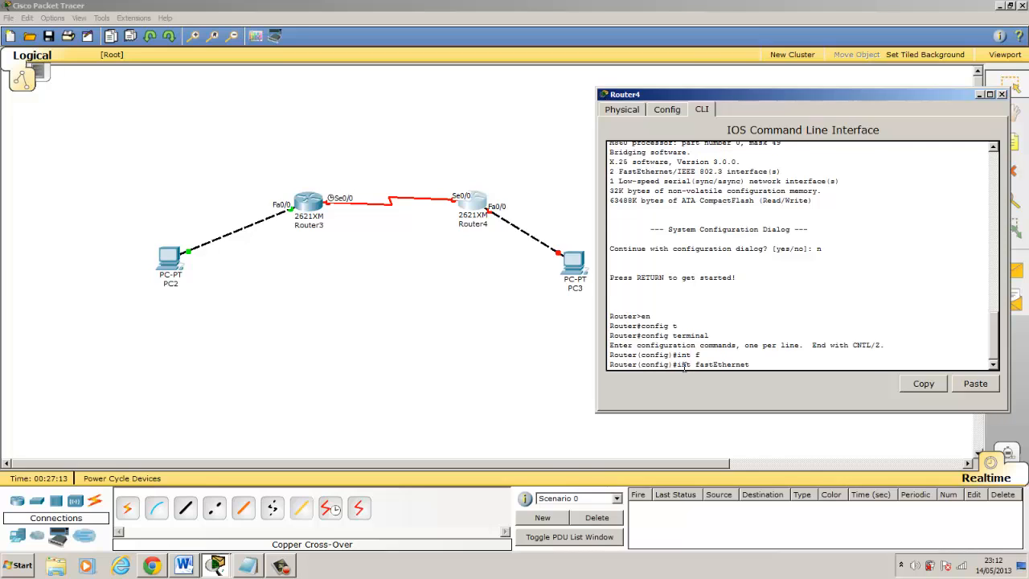
pyautogui.write('0/0')
pyautogui.press('Return')
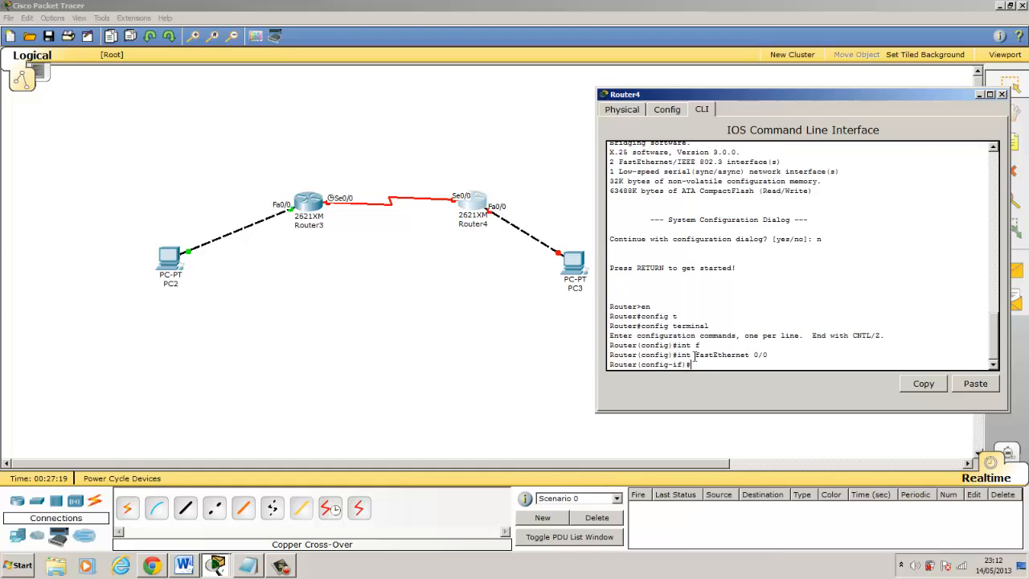
pyautogui.write('ip add 172.16.1.1 255.255.0.0')
pyautogui.press('Return')
pyautogui.write('no ')
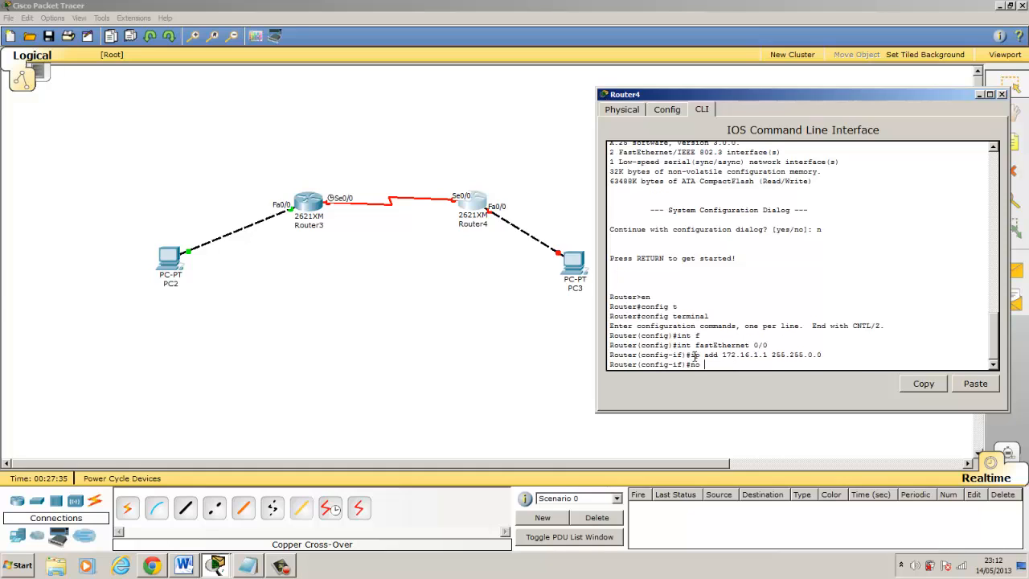
pyautogui.write('sh')
pyautogui.press('Return')
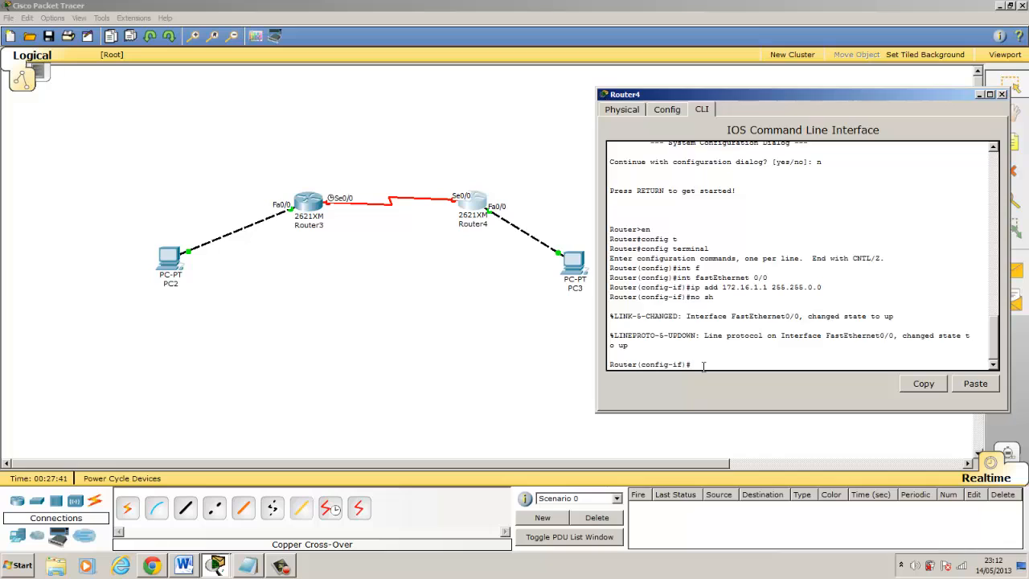
pyautogui.write('int ser')
pyautogui.press('Tab')
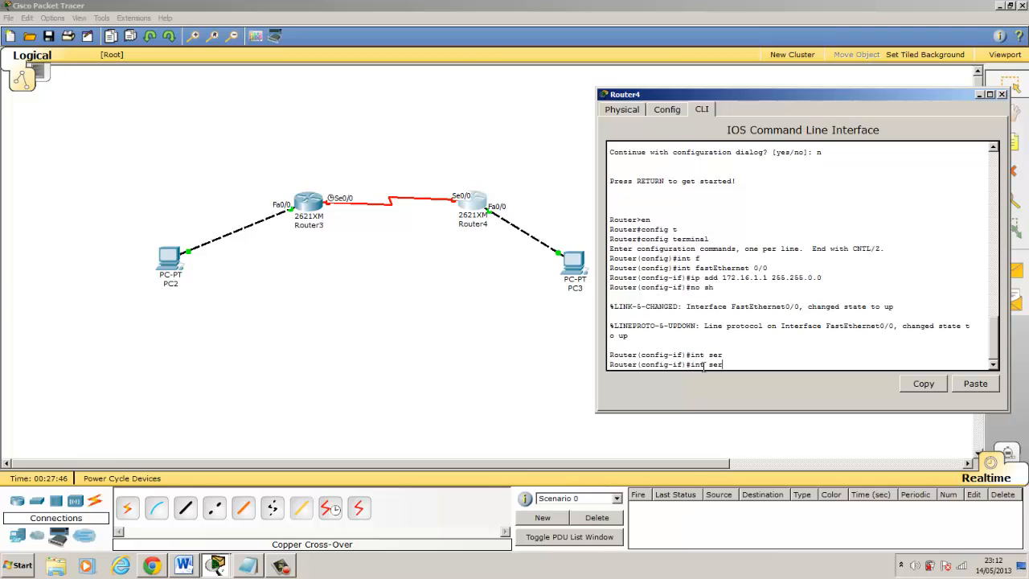
pyautogui.moveTo(649, 364); pyautogui.dragTo(722, 365)
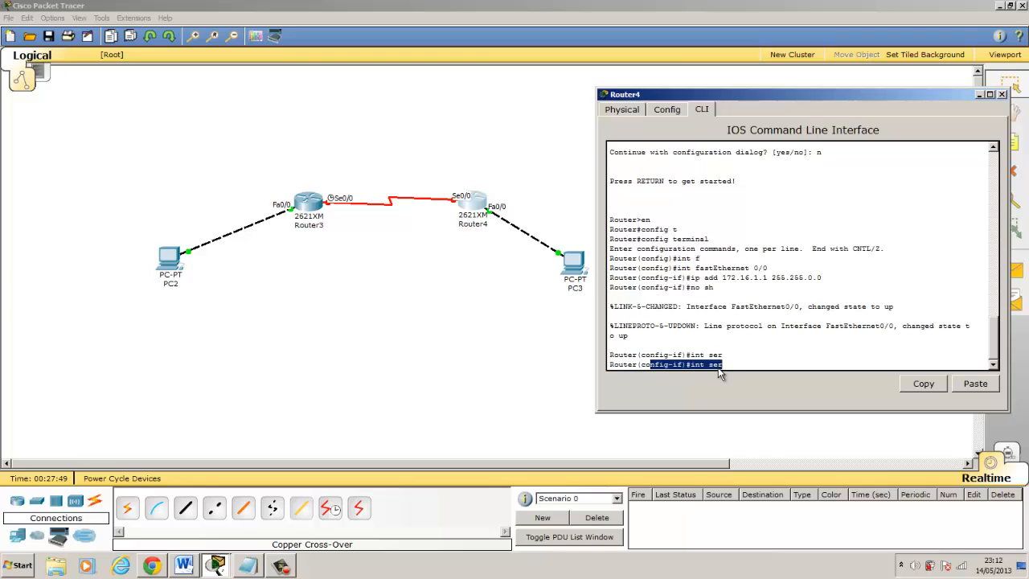
pyautogui.press('BackSpace')
pyautogui.press('BackSpace')
pyautogui.press('BackSpace')
pyautogui.press('BackSpace')
pyautogui.press('BackSpace')
pyautogui.press('BackSpace')
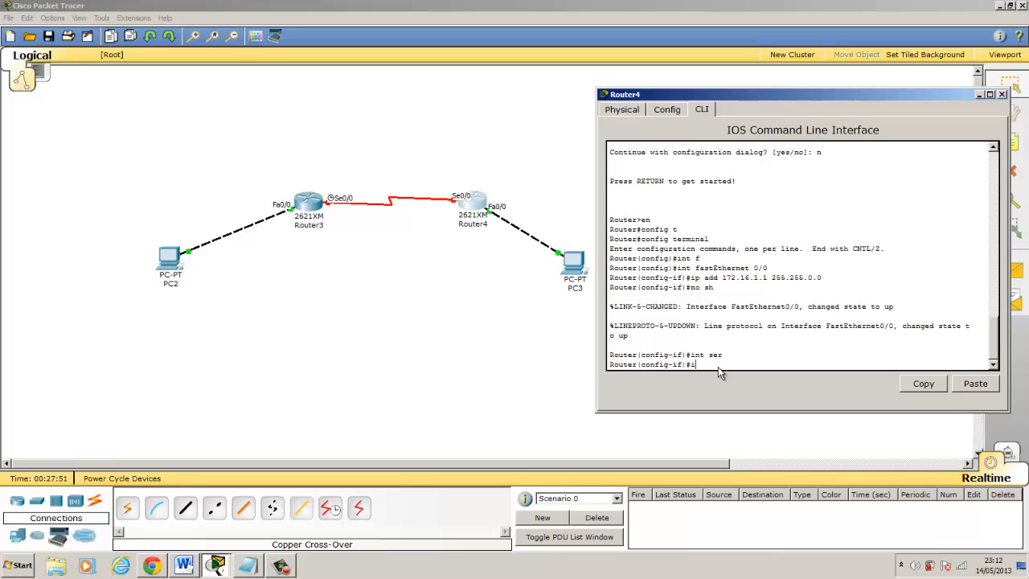
pyautogui.press('BackSpace')
# Leave Router4's FastEthernet interface configuration and enter configuration mode for its Serial 0/0 interface.
pyautogui.write('exit')
pyautogui.press('Return')
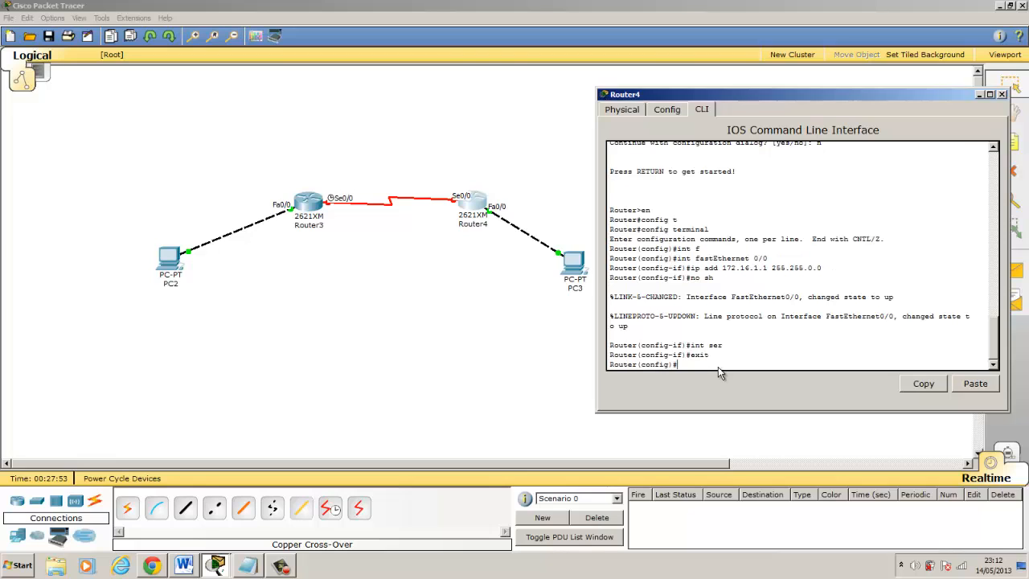
pyautogui.write('int ser')
pyautogui.press('Tab')
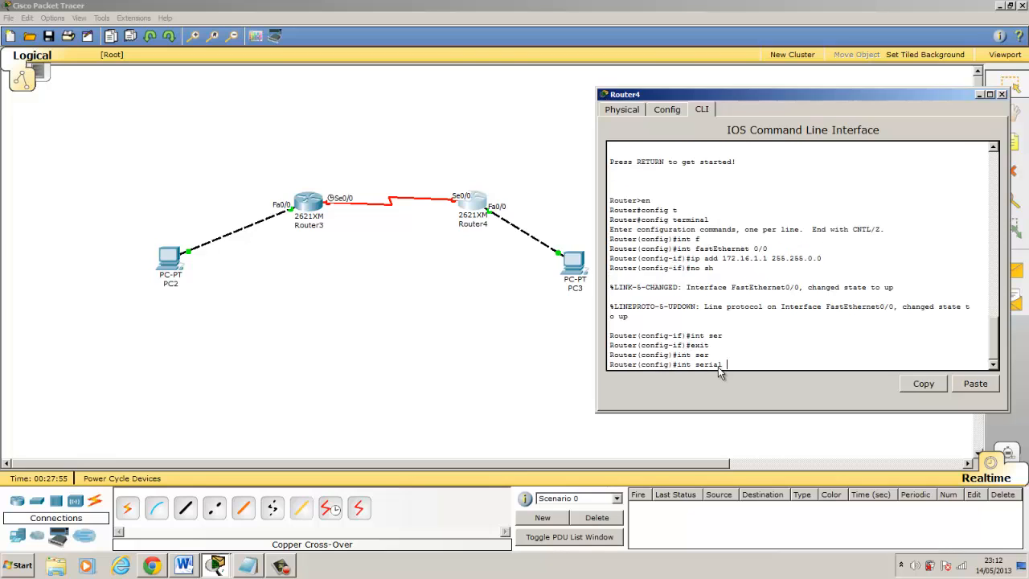
pyautogui.write('0/0')
pyautogui.press('Return')
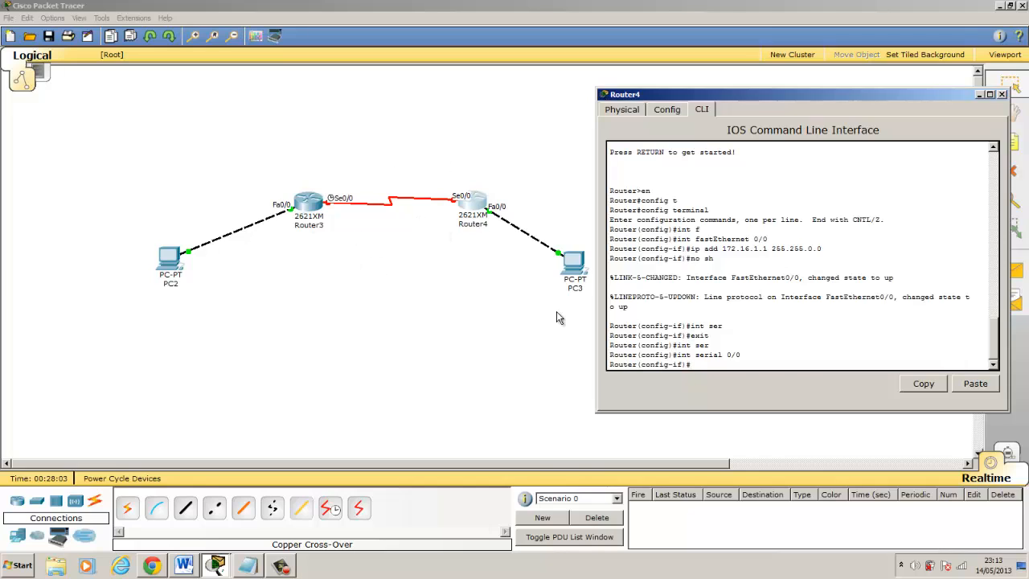
# Give Router4's Serial 0/0 address 99.99.99.2 with mask 255.255.255.252, enable it with no sh, and close the router window.
pyautogui.write('ip add 99.99.99.2 255.255.255.252')
pyautogui.press('Return')
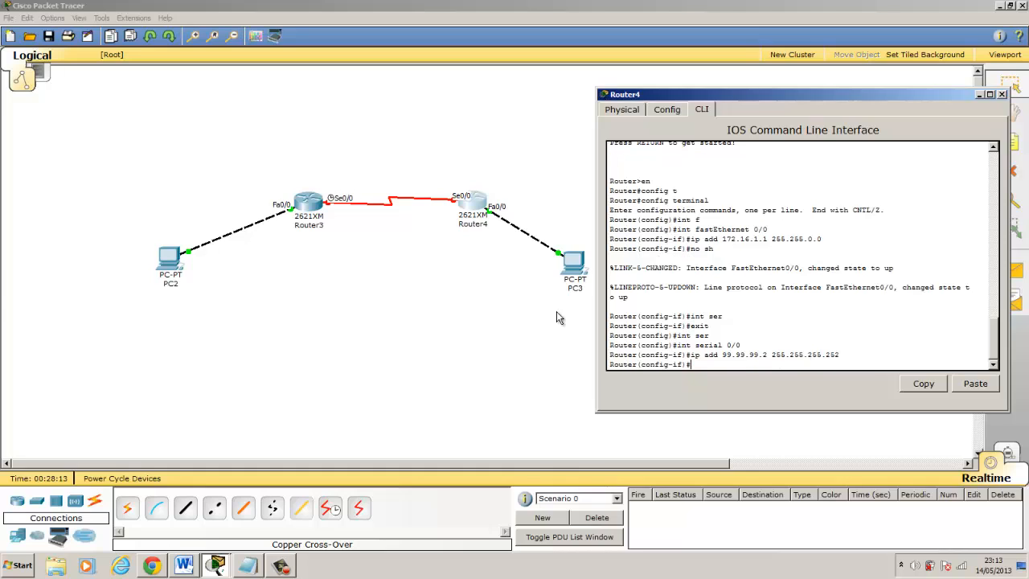
pyautogui.write('no sh')
pyautogui.press('Return')
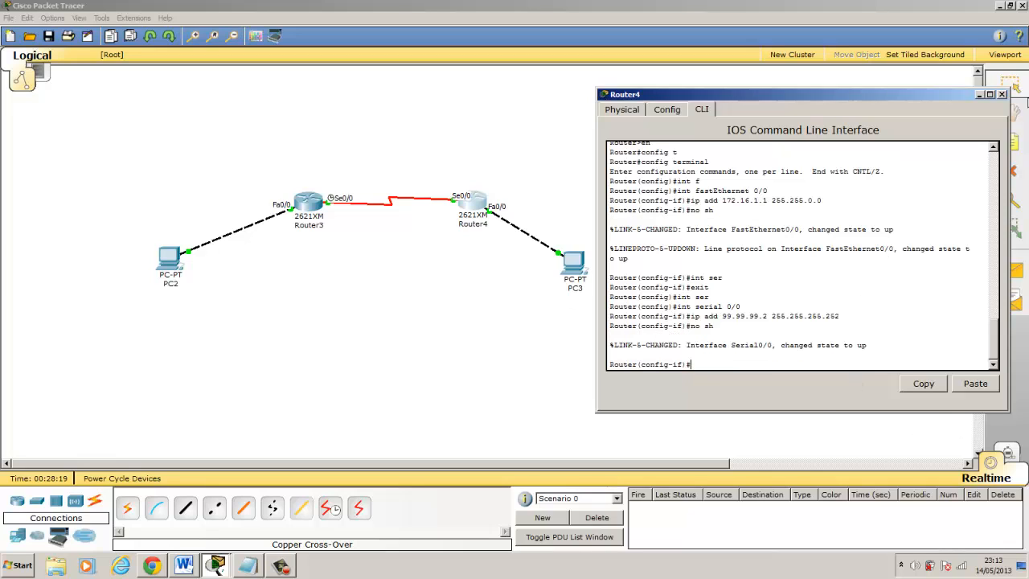
pyautogui.click(1002, 95)
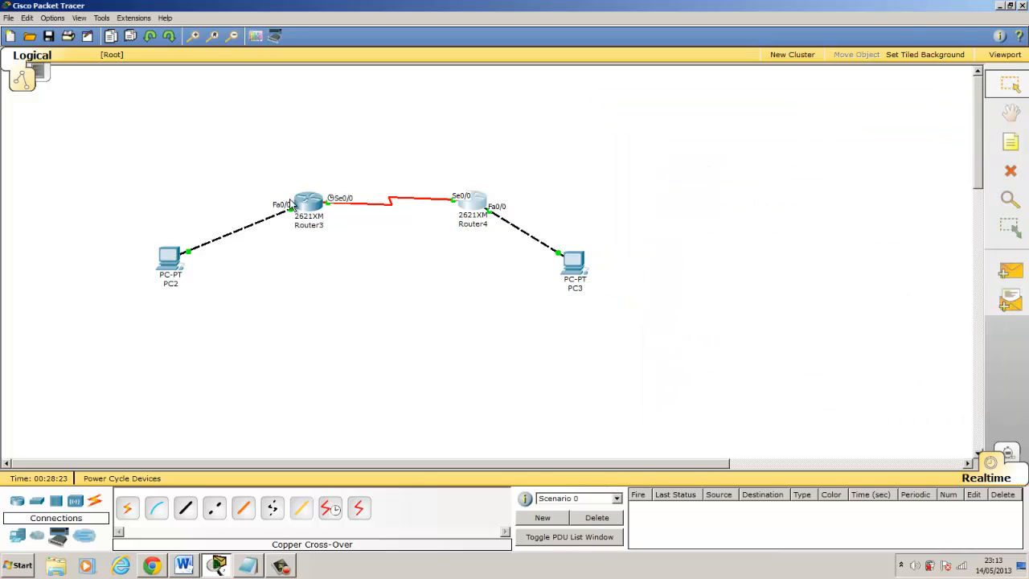
# Configure PC2 with static IP address 192.168.1.2, mask 255.255.255.0 and default gateway 192.168.1.1, and close its window.
pyautogui.click(170, 257)
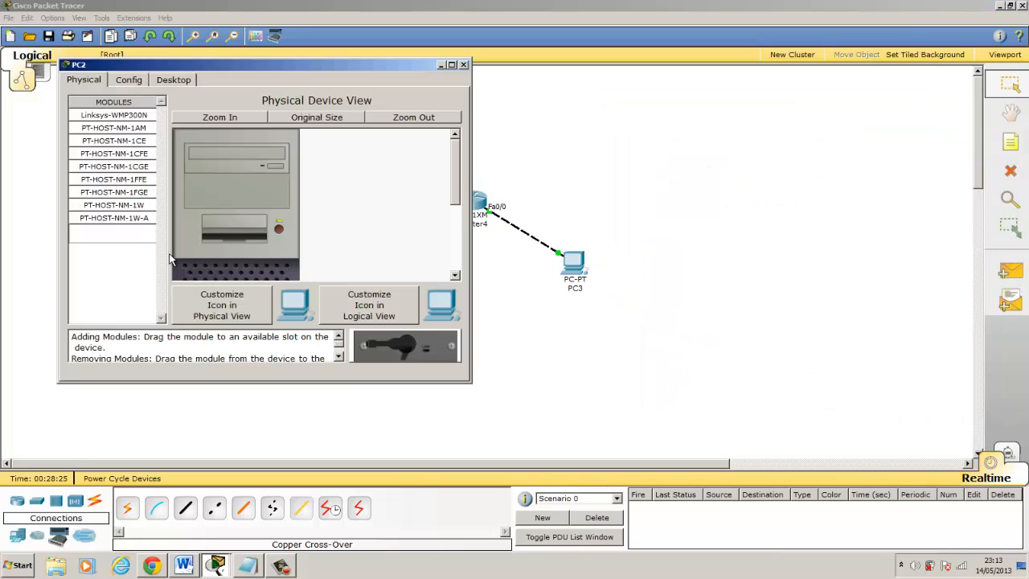
pyautogui.click(170, 79)
pyautogui.moveTo(193, 65); pyautogui.dragTo(713, 86)
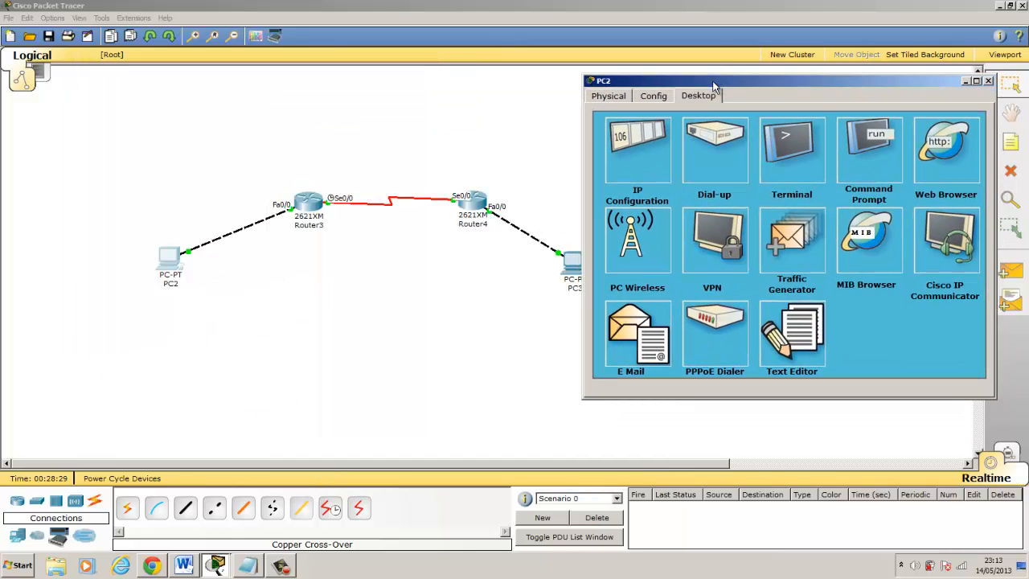
pyautogui.click(634, 161)
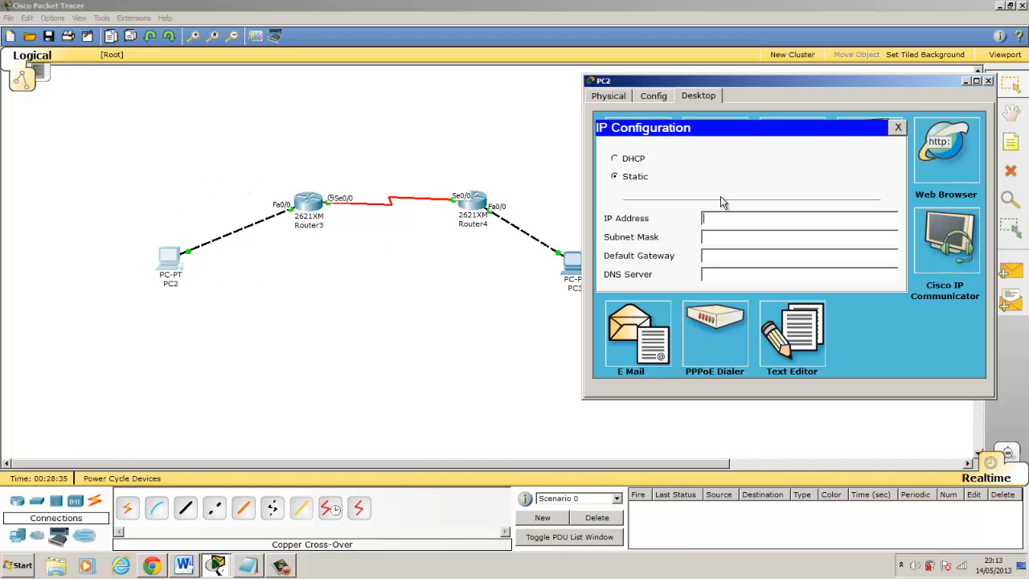
pyautogui.write('192.168.1.2')
pyautogui.press('Tab')
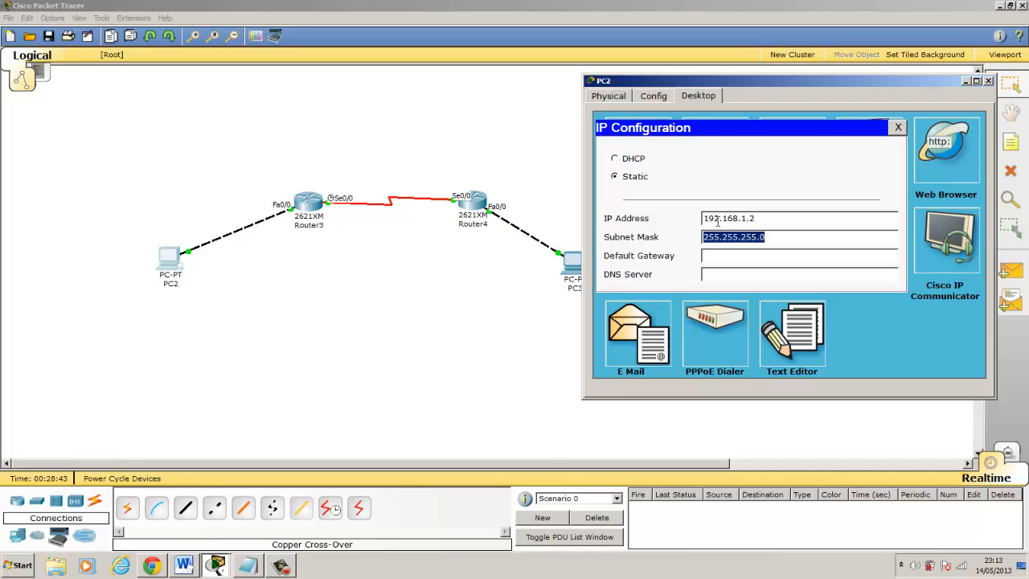
pyautogui.press('Tab')
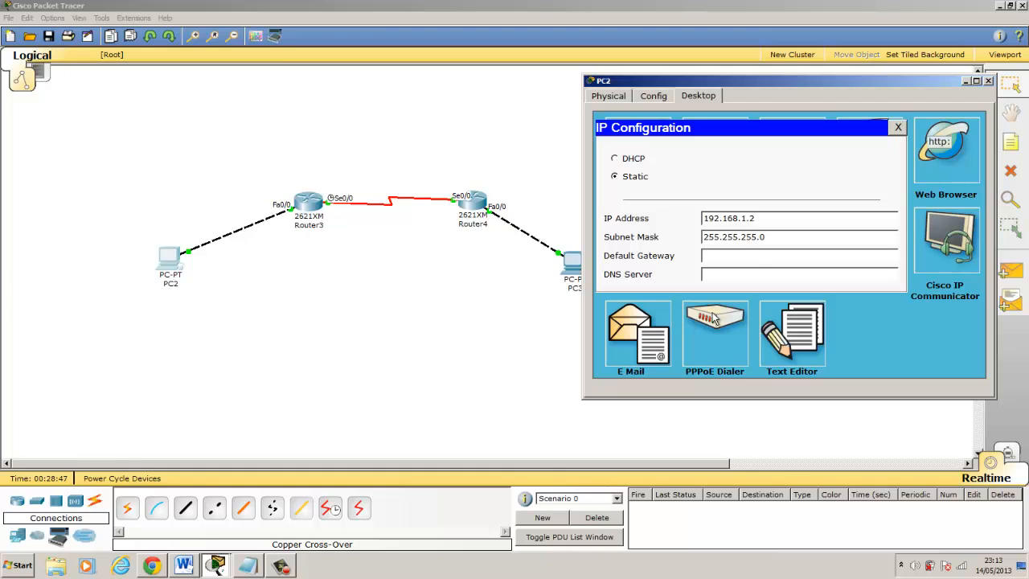
pyautogui.write('192.168.1.1')
pyautogui.click(897, 129)
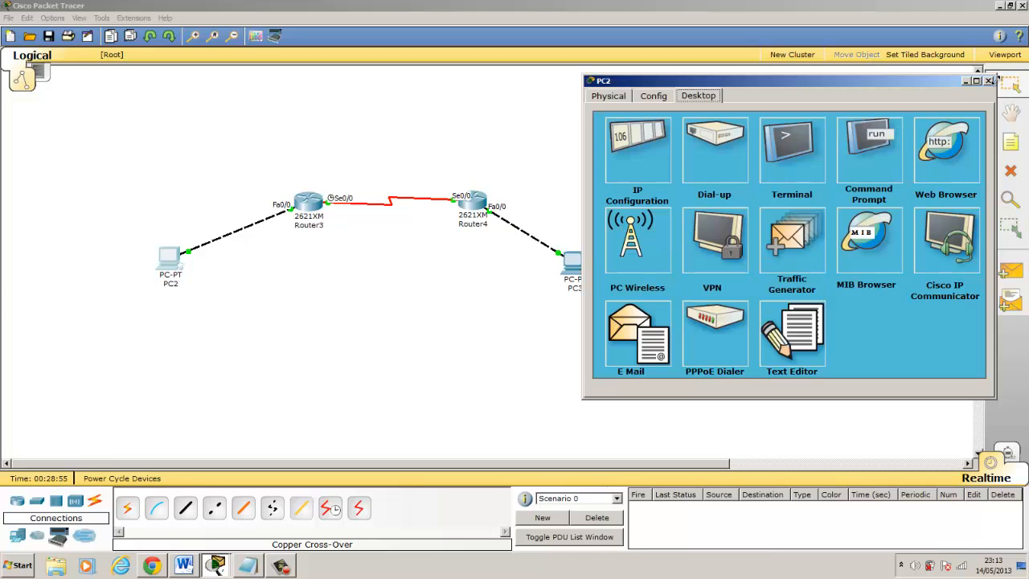
pyautogui.click(988, 82)
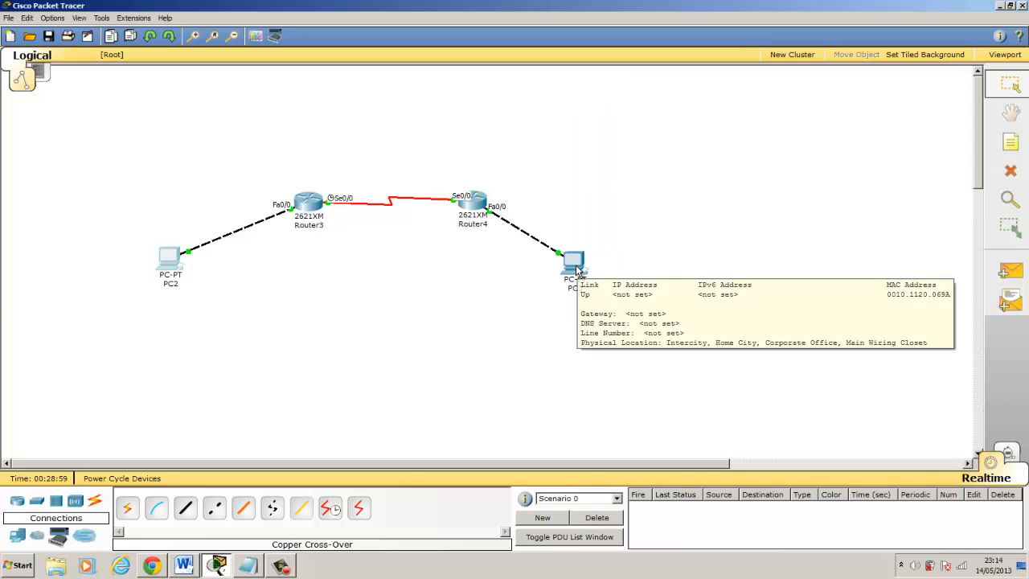
# Configure PC3 with static IP address 172.16.1.2, the default subnet mask and default gateway 172.16.1.1, and close its window.
pyautogui.click(575, 265)
pyautogui.moveTo(314, 92); pyautogui.dragTo(798, 64)
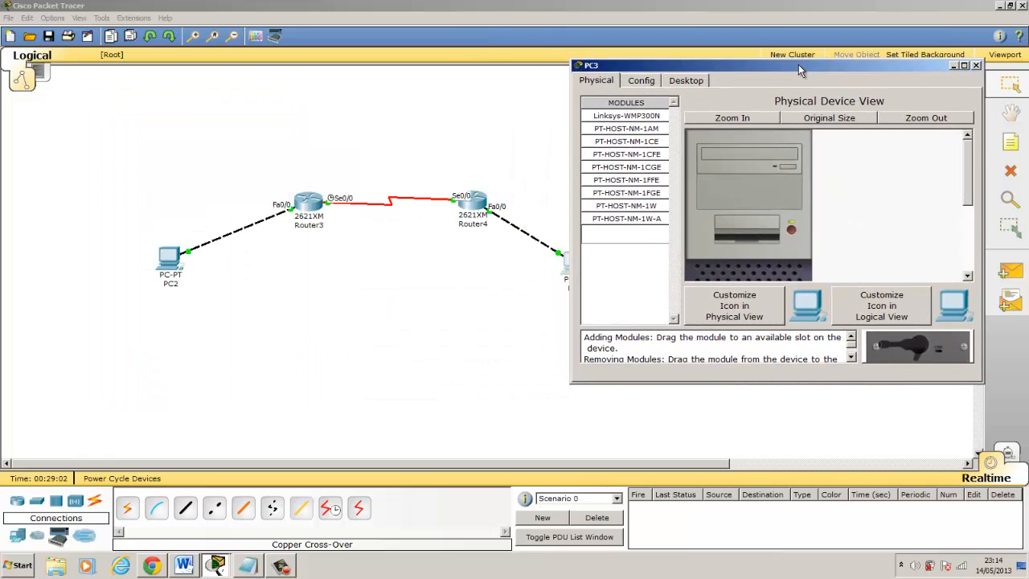
pyautogui.click(696, 81)
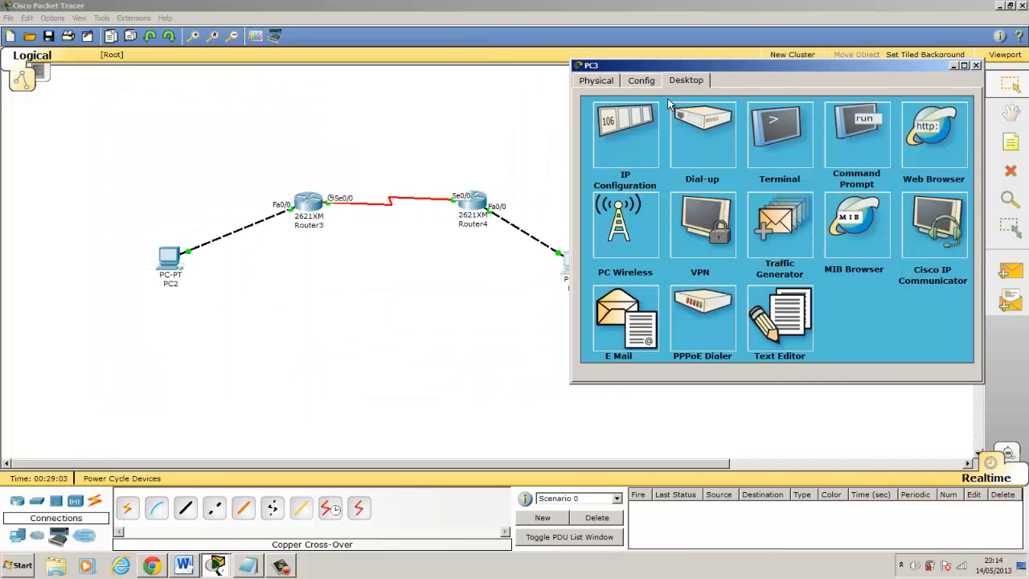
pyautogui.click(624, 136)
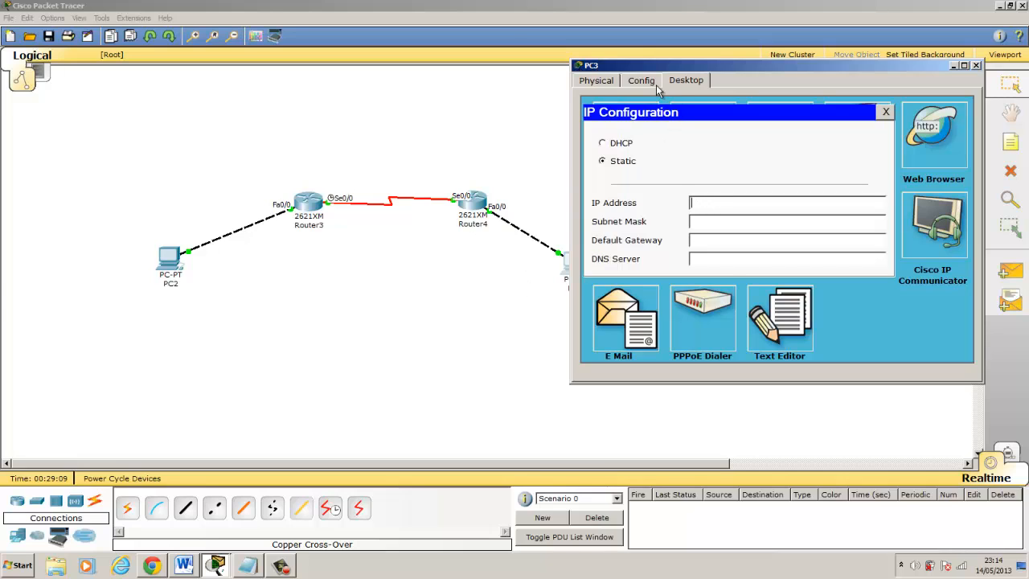
pyautogui.moveTo(651, 62); pyautogui.dragTo(726, 73)
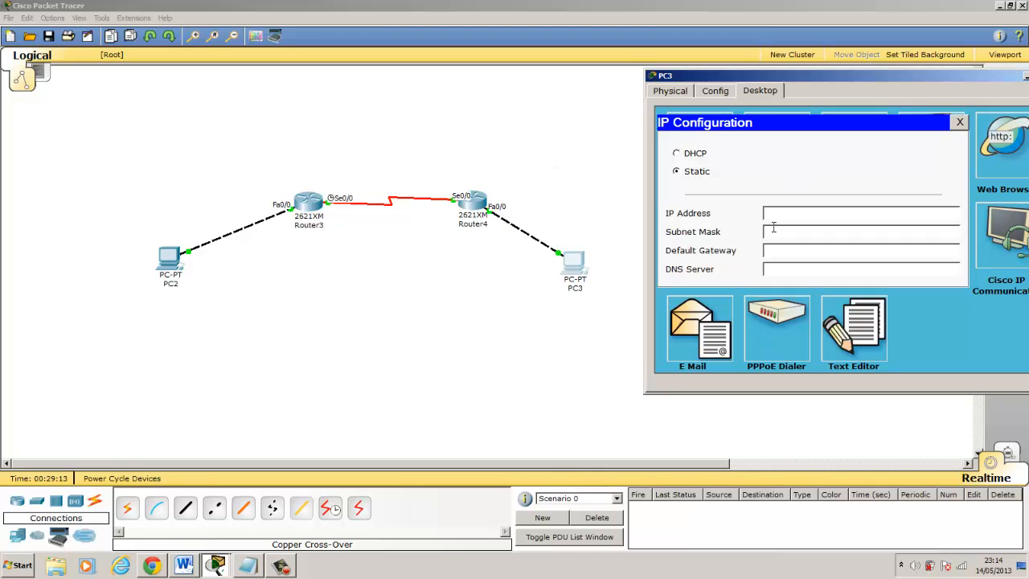
pyautogui.write('172.16.1.2')
pyautogui.click(773, 229)
pyautogui.click(785, 247)
pyautogui.write('172.16.1.1')
pyautogui.click(961, 119)
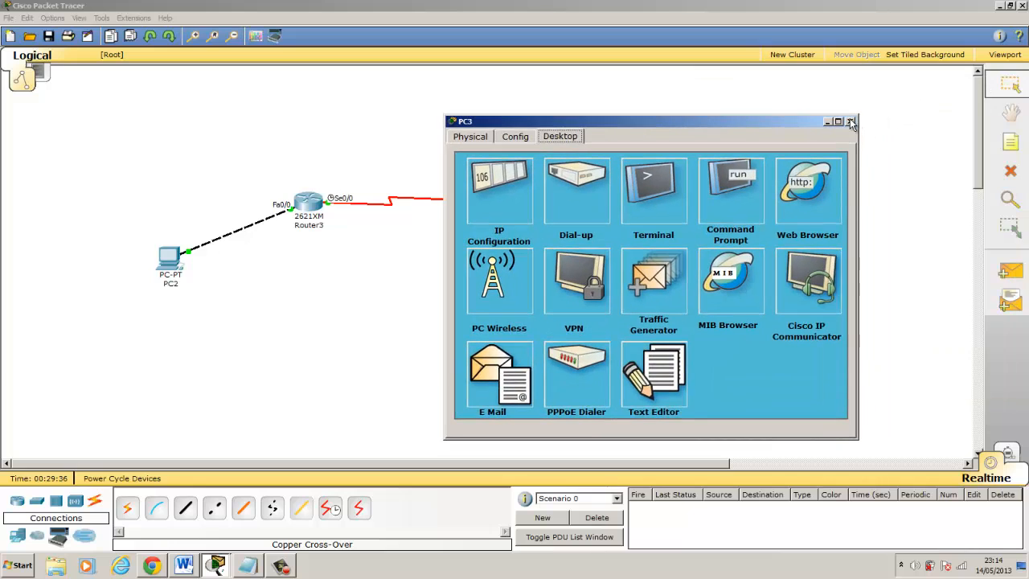
pyautogui.click(850, 119)
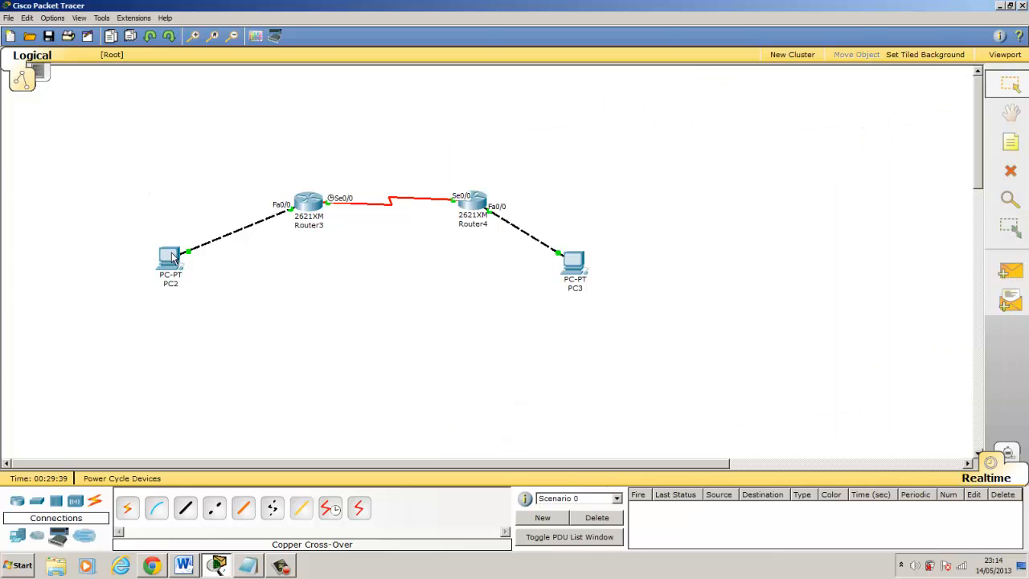
# Move PC2 slightly farther from Router3 and ping 192.168.1.1 from PC2's Command Prompt.
pyautogui.moveTo(171, 255); pyautogui.dragTo(135, 273)
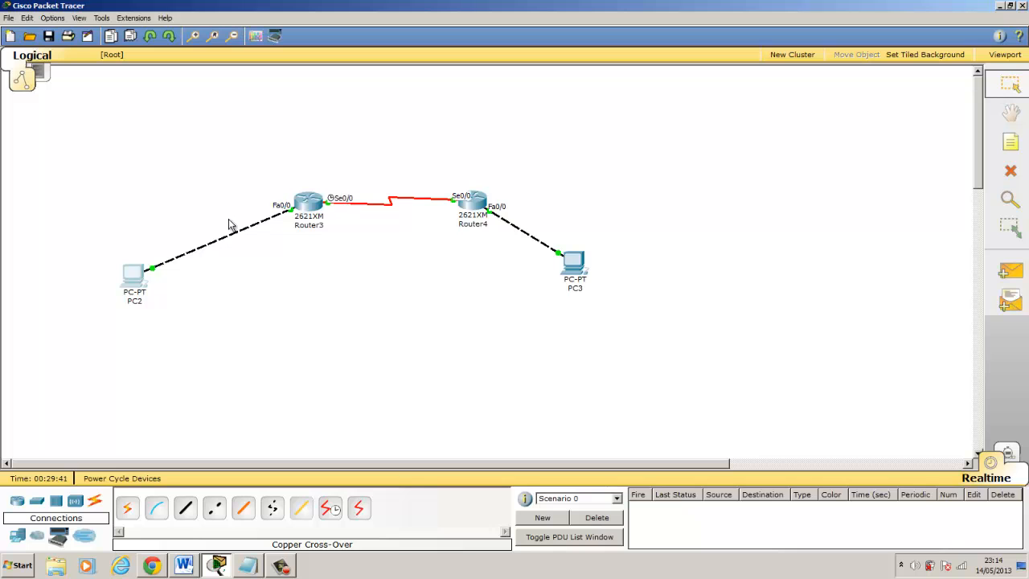
pyautogui.click(130, 277)
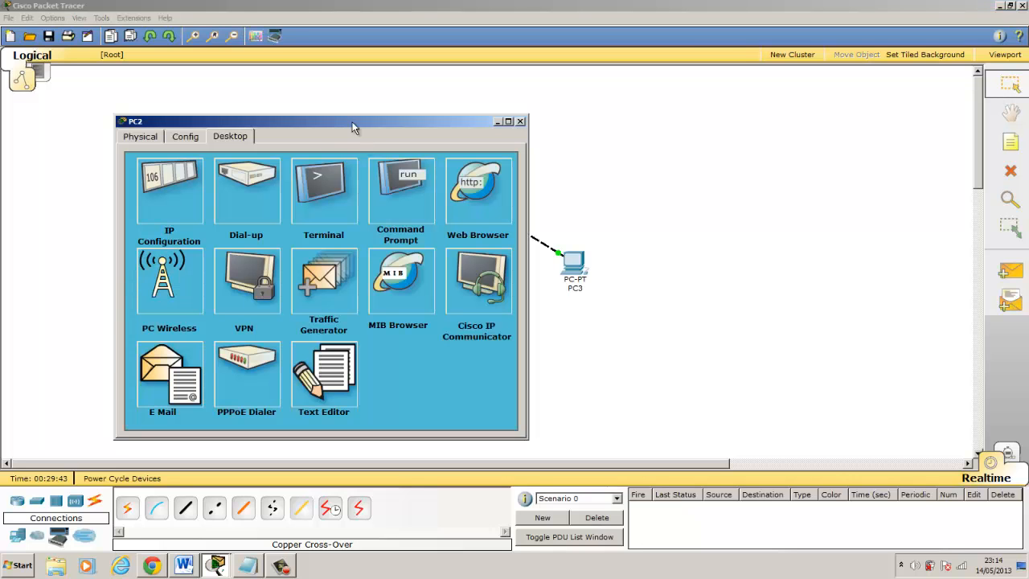
pyautogui.moveTo(476, 124); pyautogui.dragTo(861, 99)
pyautogui.click(865, 171)
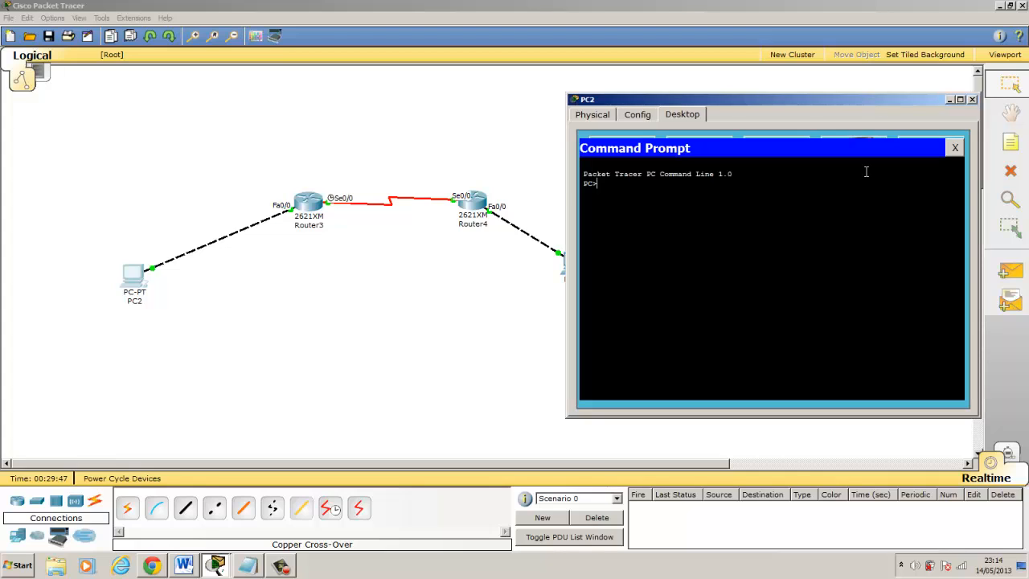
pyautogui.write('ping 192.168.1.1')
pyautogui.press('Return')
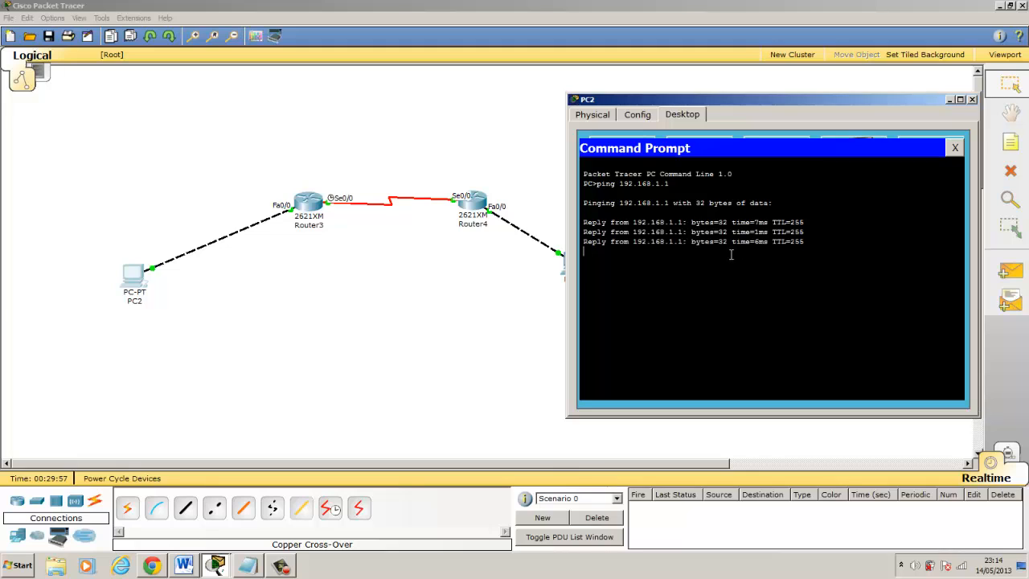
# Ping Router3's serial address 99.99.99.1 from PC2's Command Prompt.
pyautogui.press('Up')
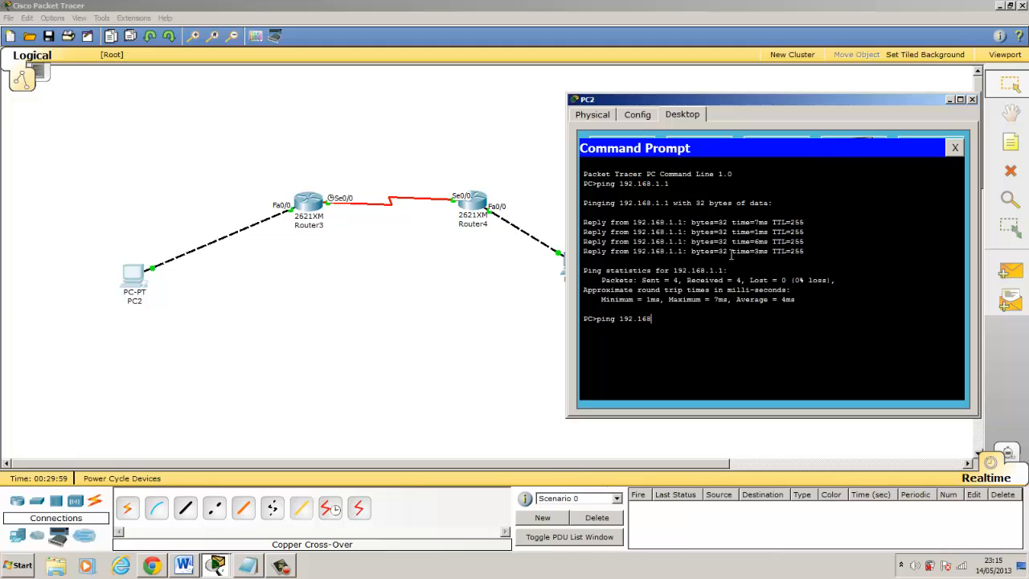
pyautogui.press('BackSpace')
pyautogui.press('BackSpace')
pyautogui.press('BackSpace')
pyautogui.press('BackSpace')
pyautogui.press('BackSpace')
pyautogui.press('BackSpace')
pyautogui.press('BackSpace')
pyautogui.write('99.99.99.1')
pyautogui.press('Return')
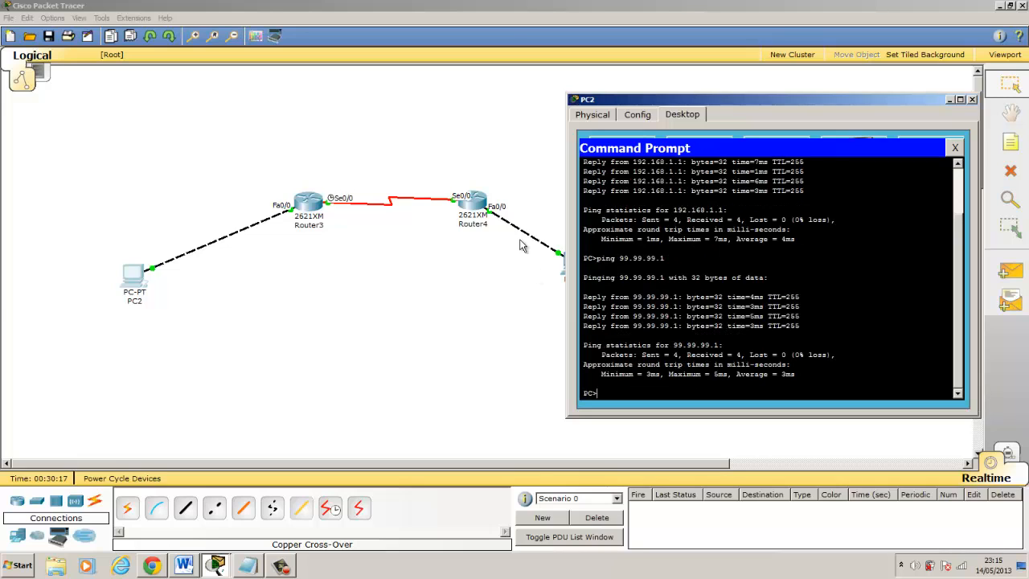
# Ping Router4's serial address 99.99.99.2 from PC2 and close PC2's window.
pyautogui.press('Up')
pyautogui.press('BackSpace')
pyautogui.write('2')
pyautogui.press('Return')
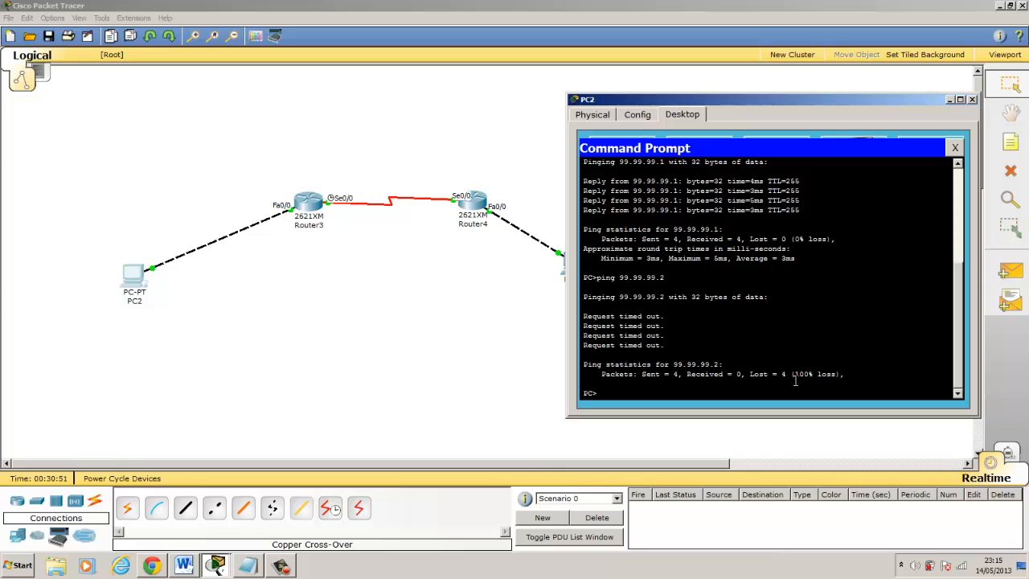
pyautogui.click(973, 99)
# Reposition PC3 in the topology, placing it below and slightly to the right of Router4.
pyautogui.moveTo(577, 265); pyautogui.dragTo(659, 248)
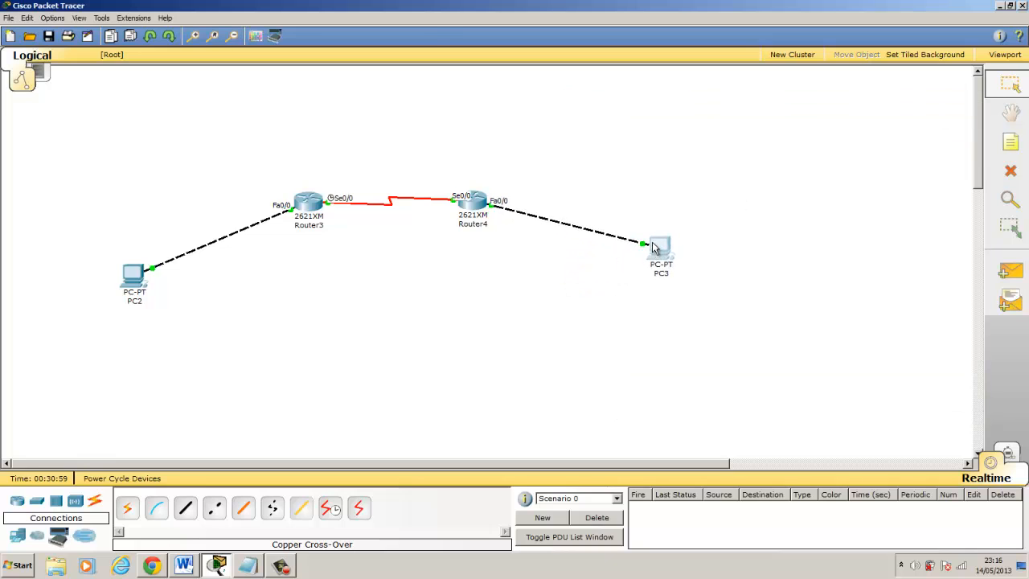
pyautogui.click(659, 247)
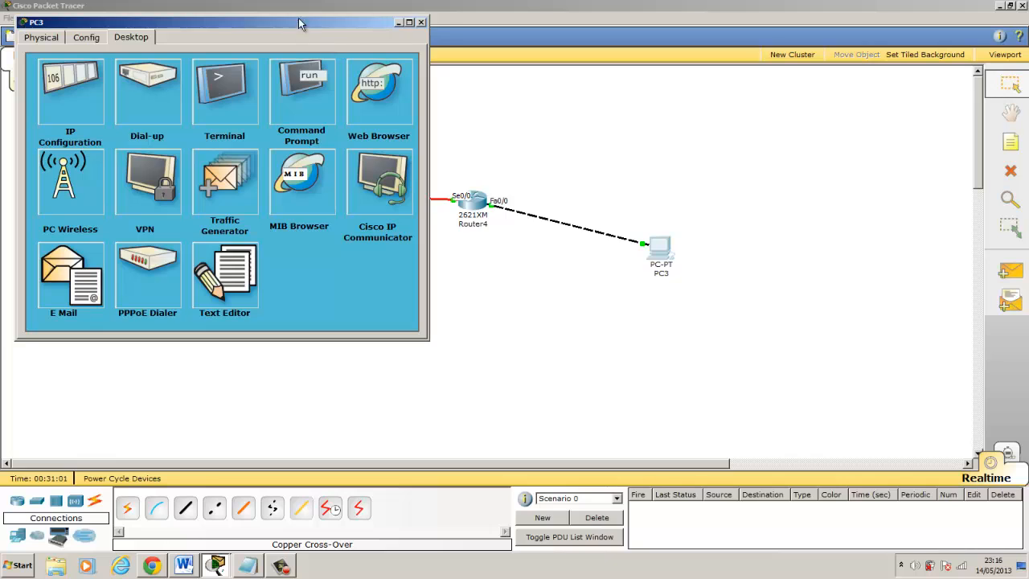
pyautogui.moveTo(293, 23); pyautogui.dragTo(932, 144)
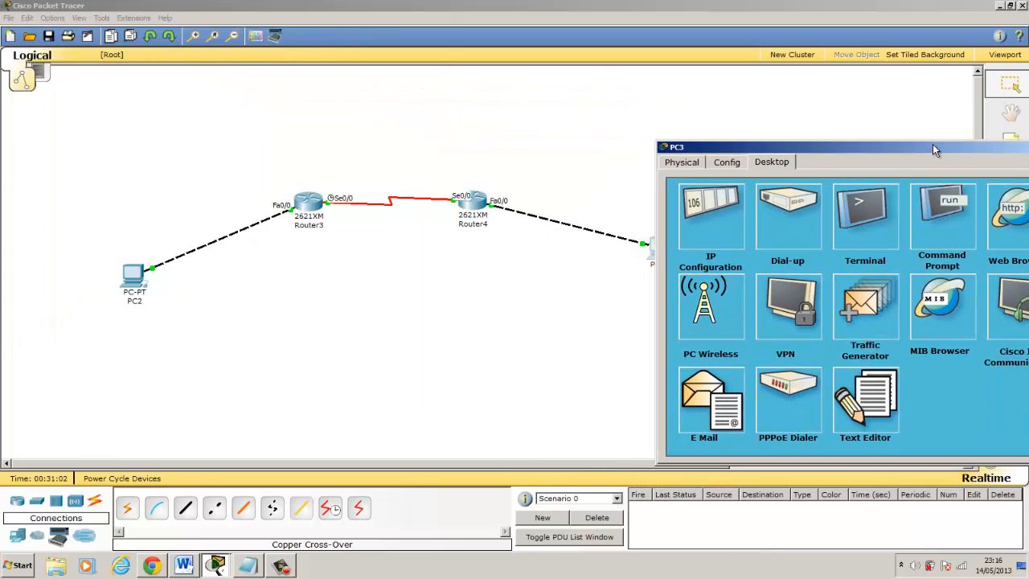
pyautogui.click(651, 246)
pyautogui.moveTo(649, 252); pyautogui.dragTo(565, 265)
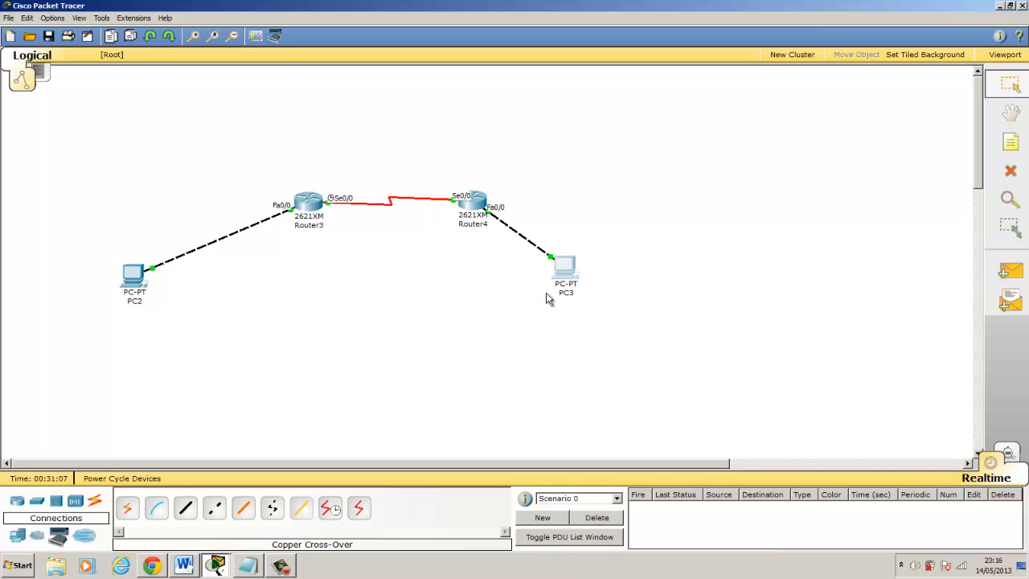
# Open PC3's Command Prompt beside the topology and ping its gateway 172.16.1.1.
pyautogui.click(565, 272)
pyautogui.click(966, 210)
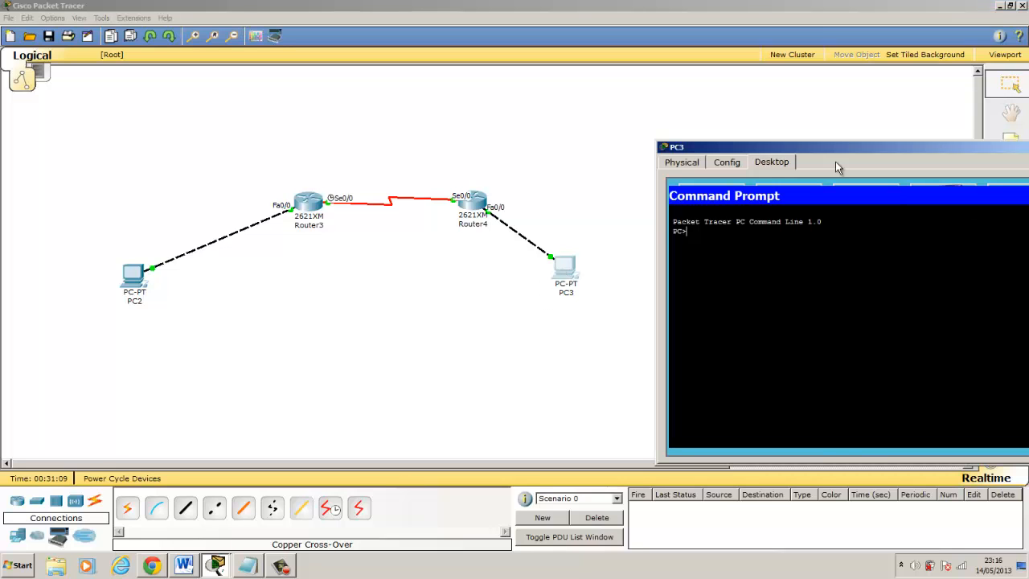
pyautogui.moveTo(813, 149); pyautogui.dragTo(741, 76)
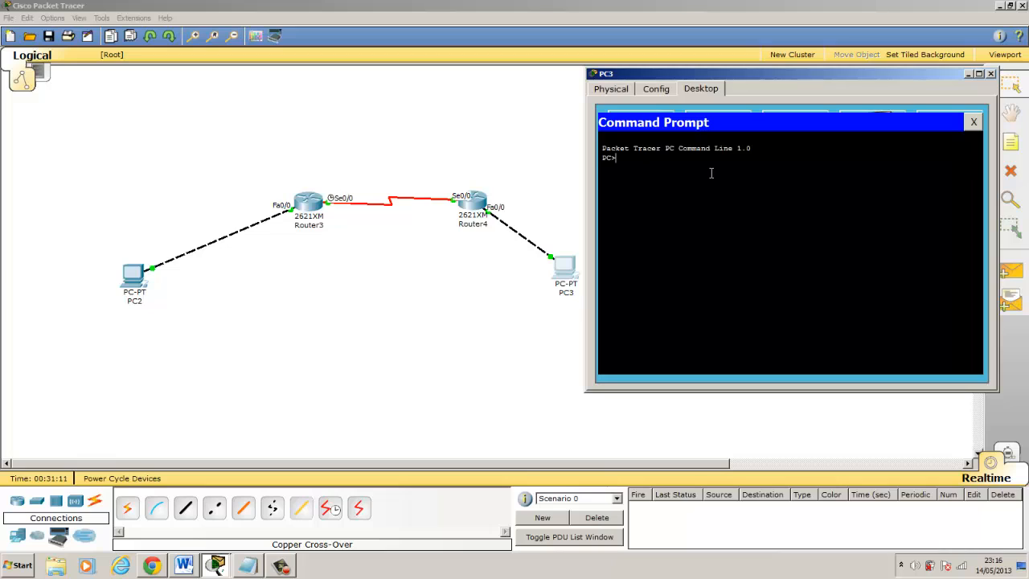
pyautogui.write('ping 172.16.1.1')
pyautogui.press('Return')
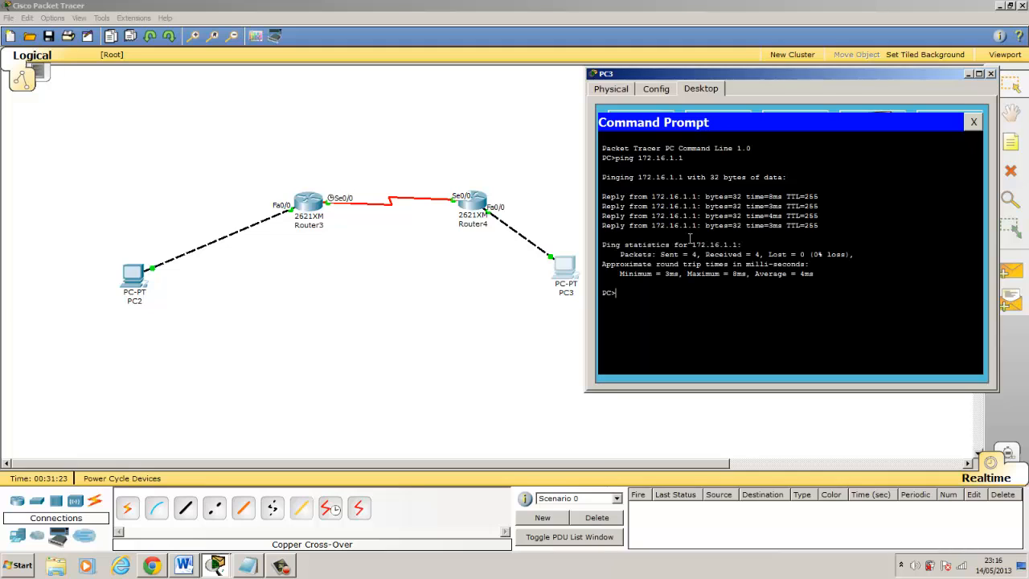
# Ping Router4's serial address 99.99.99.2 from PC3's Command Prompt.
pyautogui.press('Up')
pyautogui.press('BackSpace')
pyautogui.press('BackSpace')
pyautogui.press('BackSpace')
pyautogui.press('BackSpace')
pyautogui.press('BackSpace')
pyautogui.press('BackSpace')
pyautogui.press('BackSpace')
pyautogui.press('BackSpace')
pyautogui.press('BackSpace')
pyautogui.write('99.99.99.2')
pyautogui.press('Return')
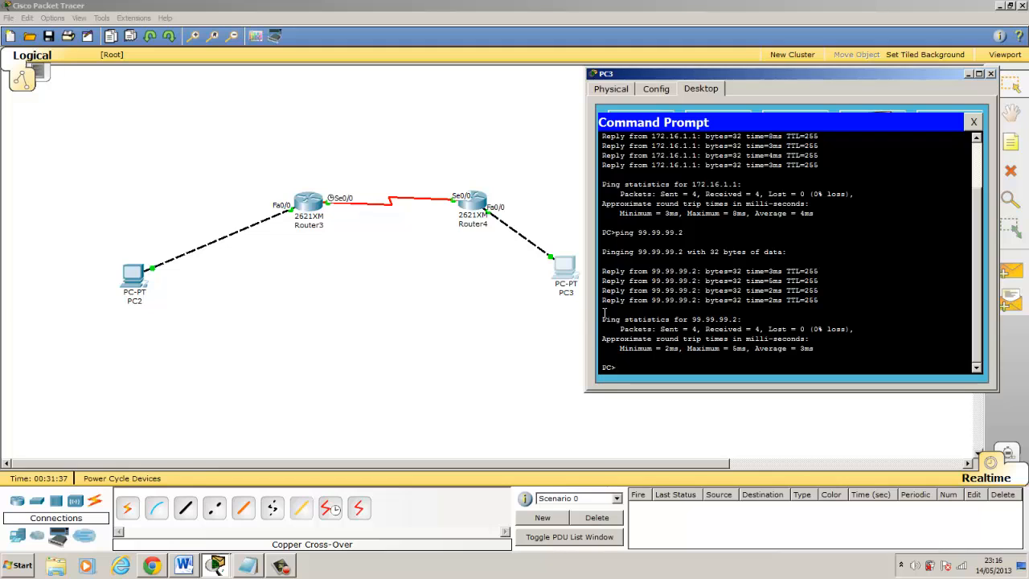
# Ping Router3's serial address 99.99.99.1 from PC3's Command Prompt.
pyautogui.press('Up')
pyautogui.write('1')
pyautogui.press('Return')
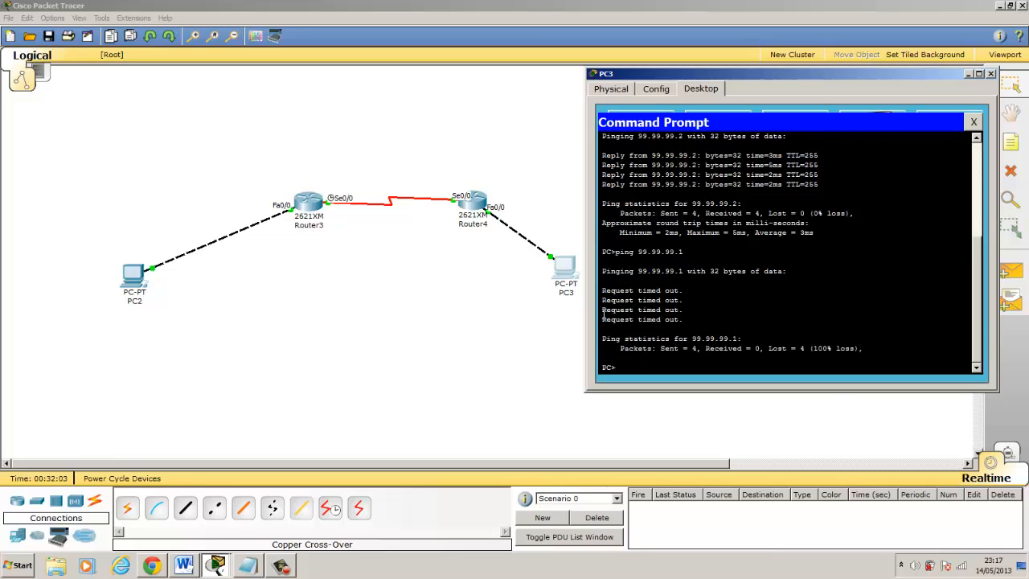
# Open Router3's CLI beside the topology, exit interface configuration, and start RIP configuration with router rip.
pyautogui.click(990, 74)
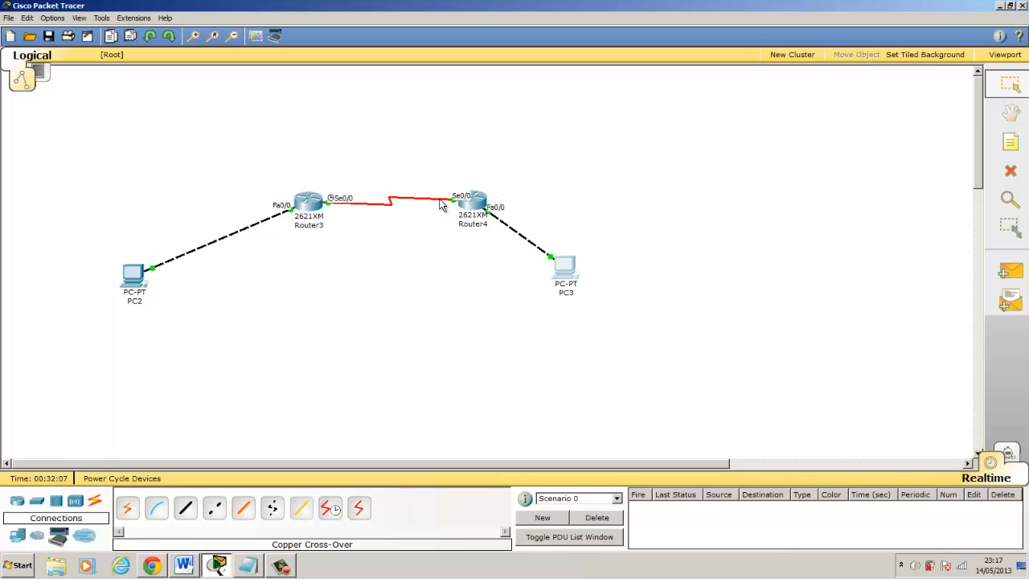
pyautogui.click(318, 209)
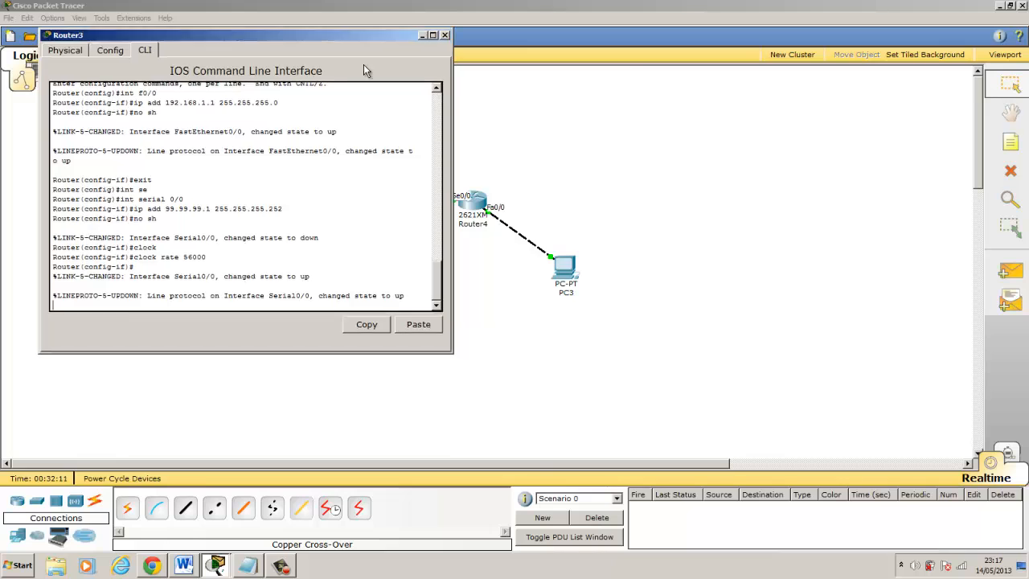
pyautogui.moveTo(233, 36); pyautogui.dragTo(711, 71)
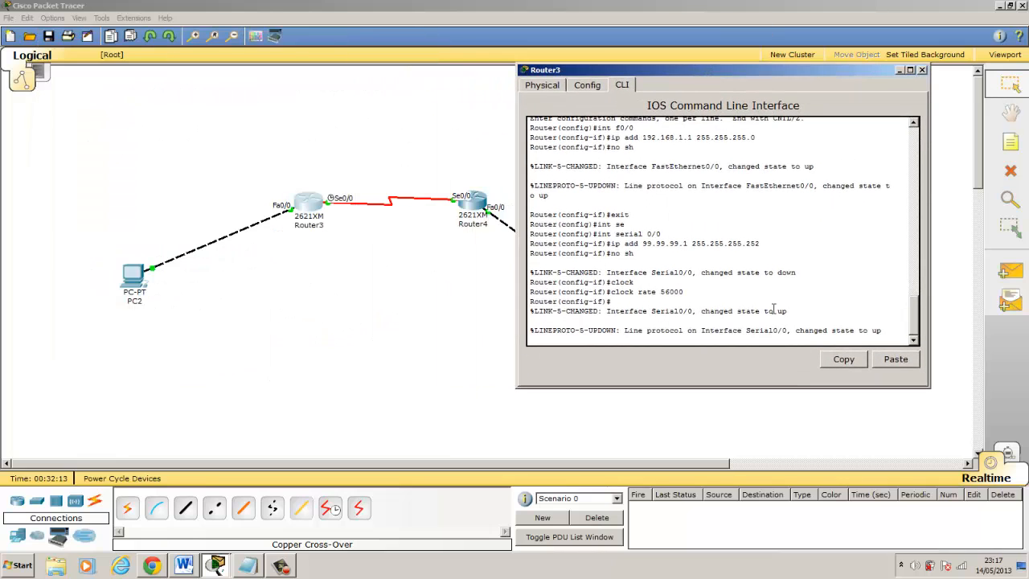
pyautogui.press('Return')
pyautogui.press('Return')
pyautogui.press('Return')
pyautogui.write('exit')
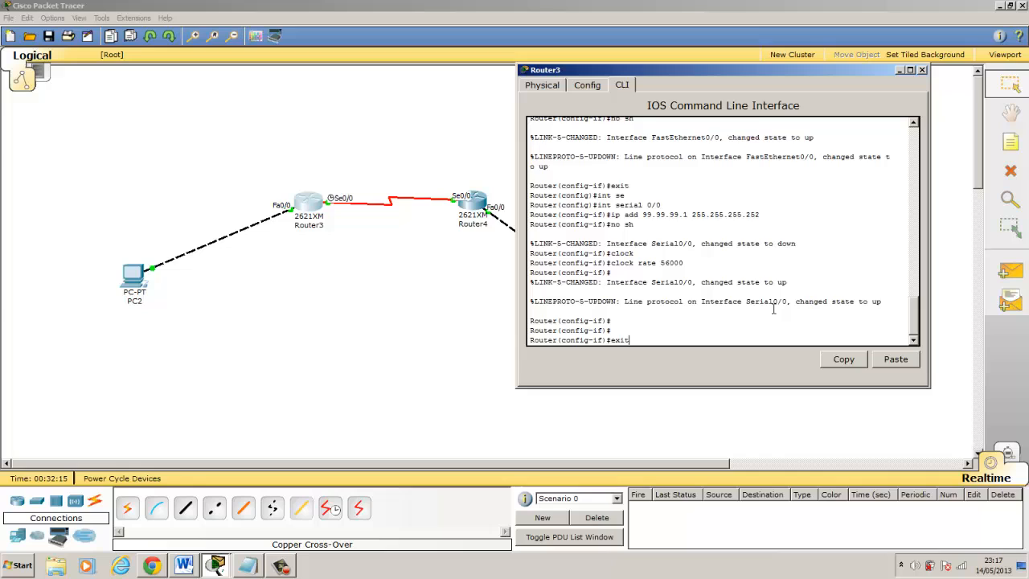
pyautogui.press('Return')
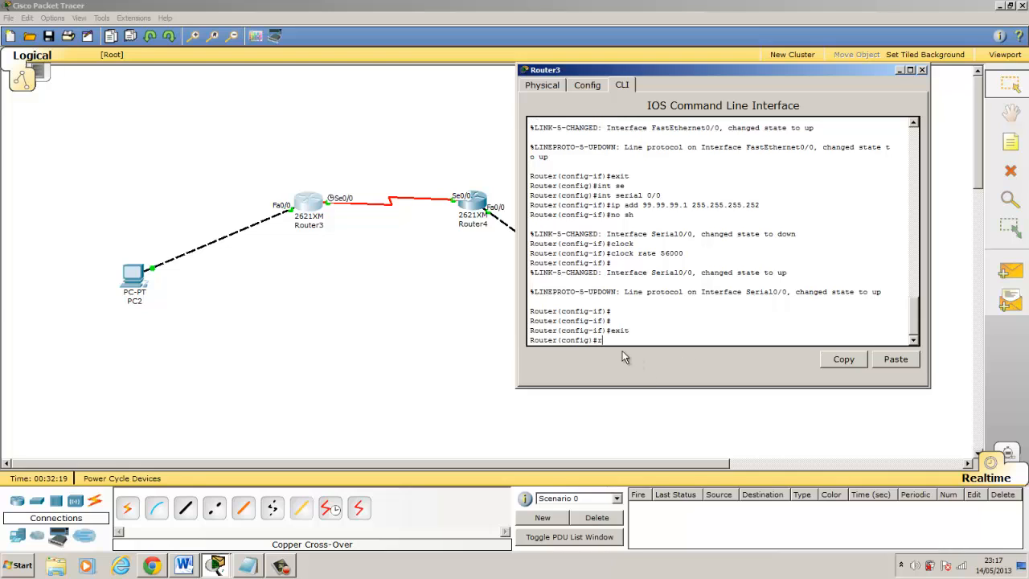
pyautogui.write('r rip')
pyautogui.press('Return')
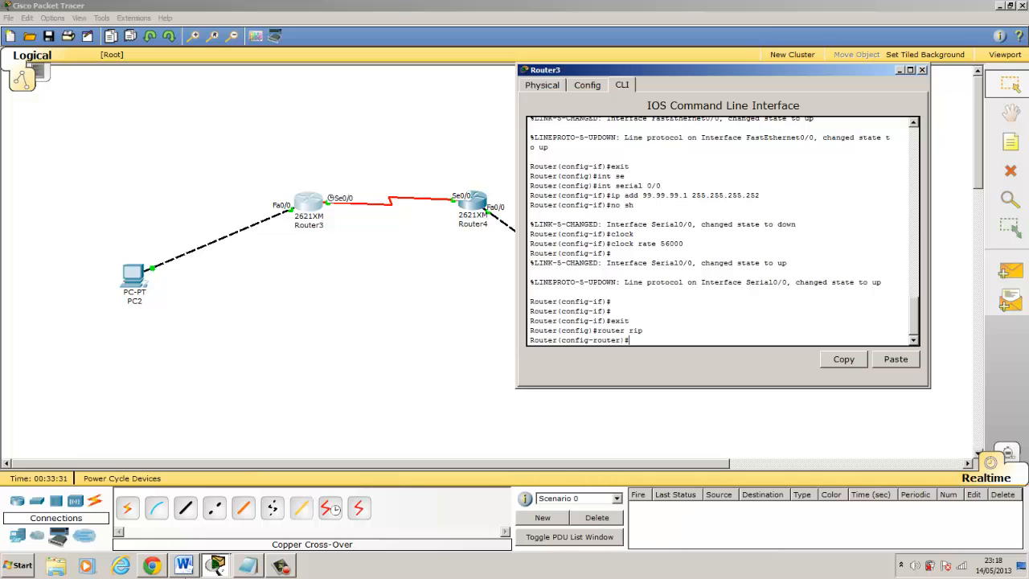
# Switch to Notepad to review the notes comparing RIP V1 and V2, and return to Router3's CLI without saving the notes.
pyautogui.click(190, 567)
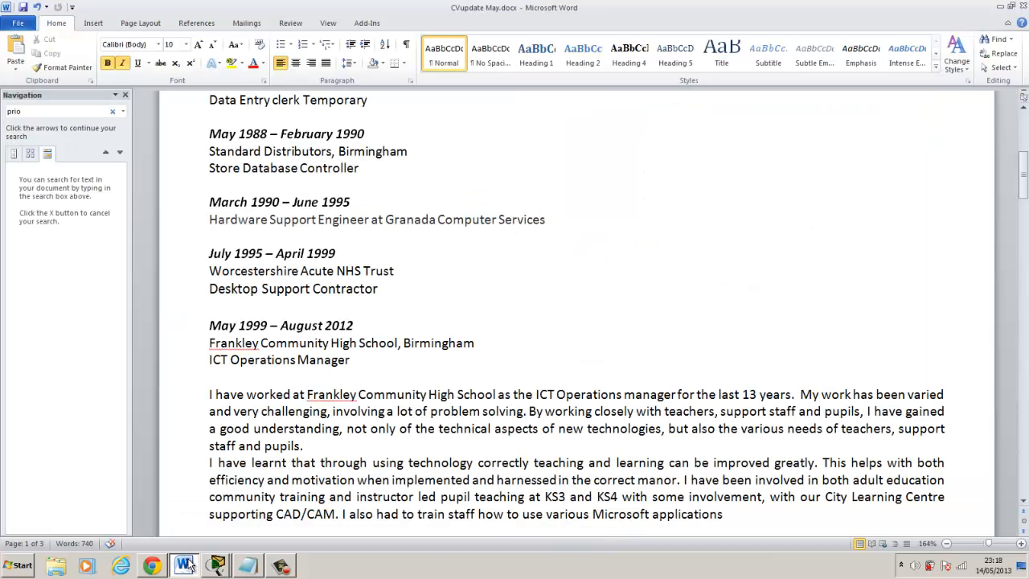
pyautogui.click(190, 567)
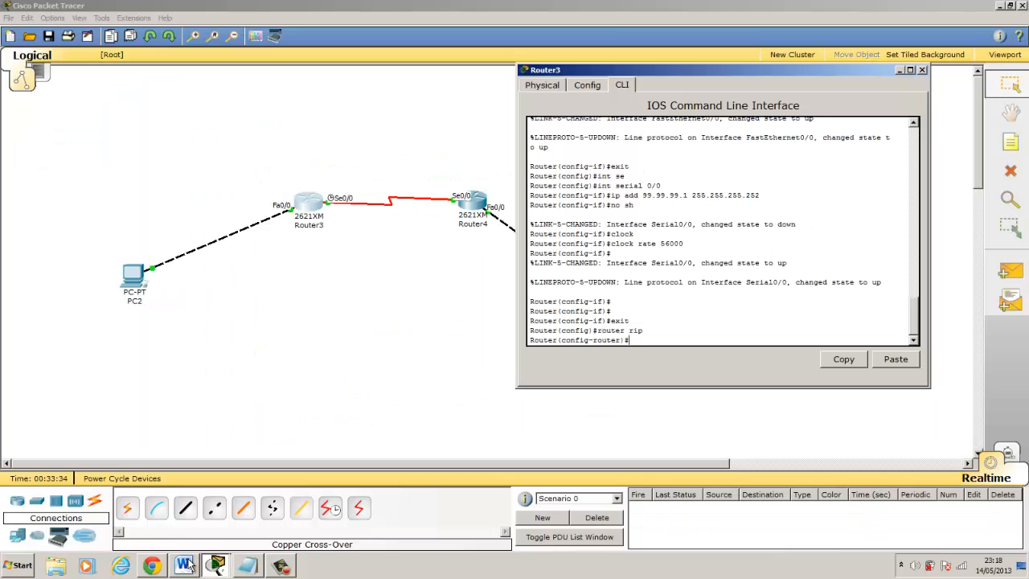
pyautogui.click(243, 565)
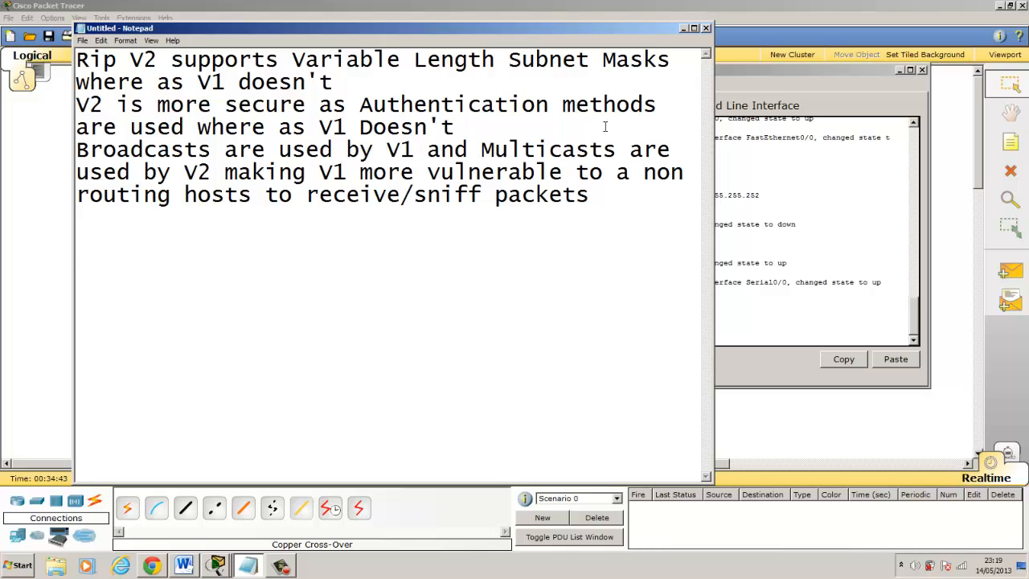
pyautogui.click(707, 29)
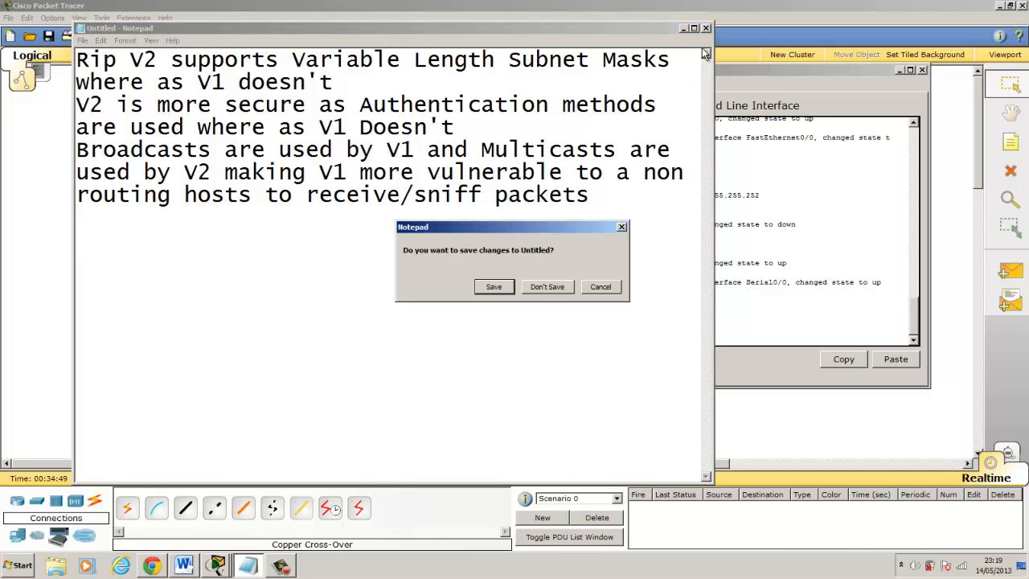
pyautogui.click(606, 291)
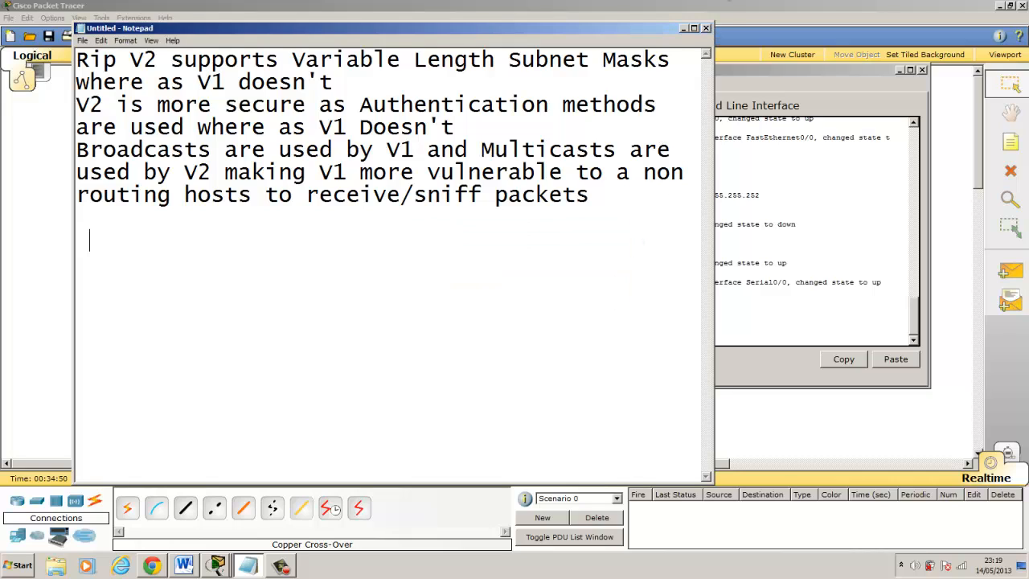
pyautogui.click(683, 29)
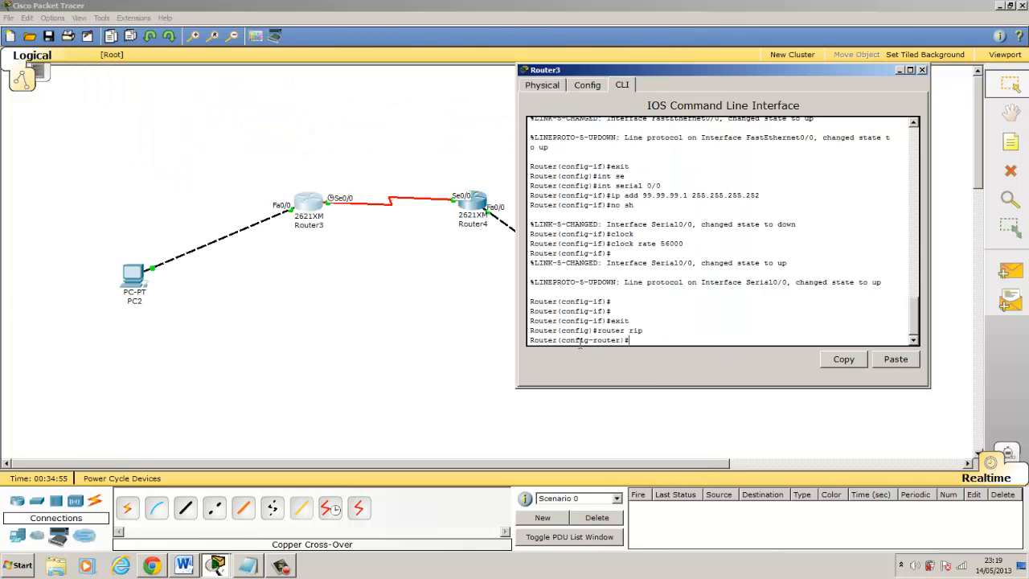
# Set Router3's RIP to version 2 and advertise network 192.168.1.0.
pyautogui.write('ersion 2')
pyautogui.press('Return')
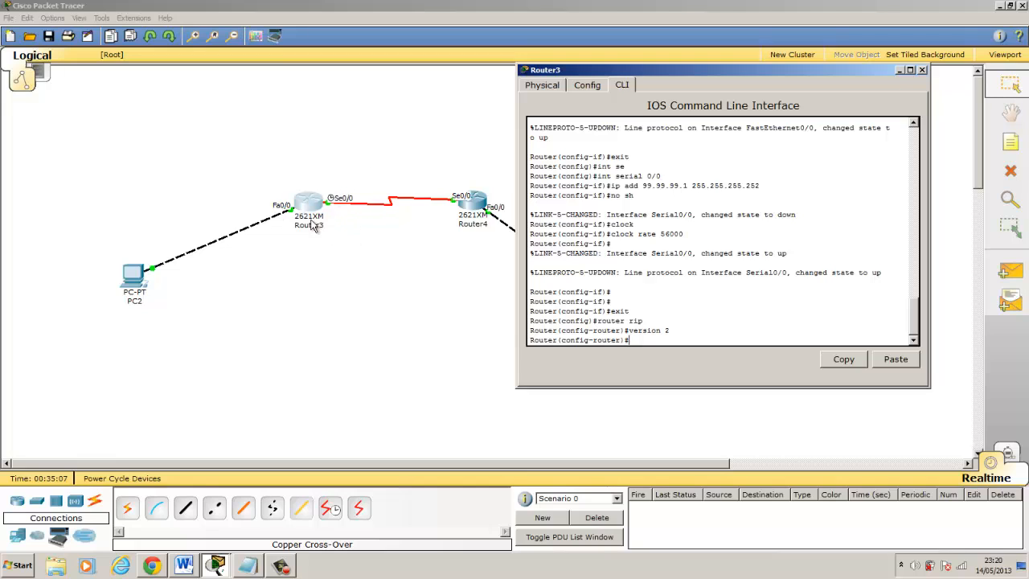
pyautogui.write('network 192.168.1.0')
pyautogui.press('Return')
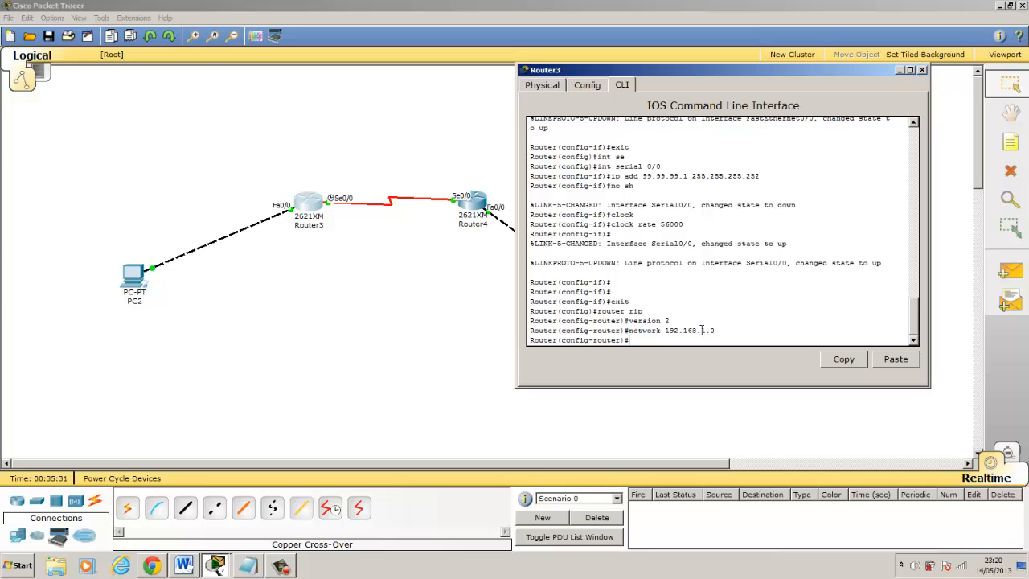
# Advertise network 99.99.99.0 in Router3's RIP process and save the router's configuration with do wr.
pyautogui.write('network 99.99.99.0')
pyautogui.press('Return')
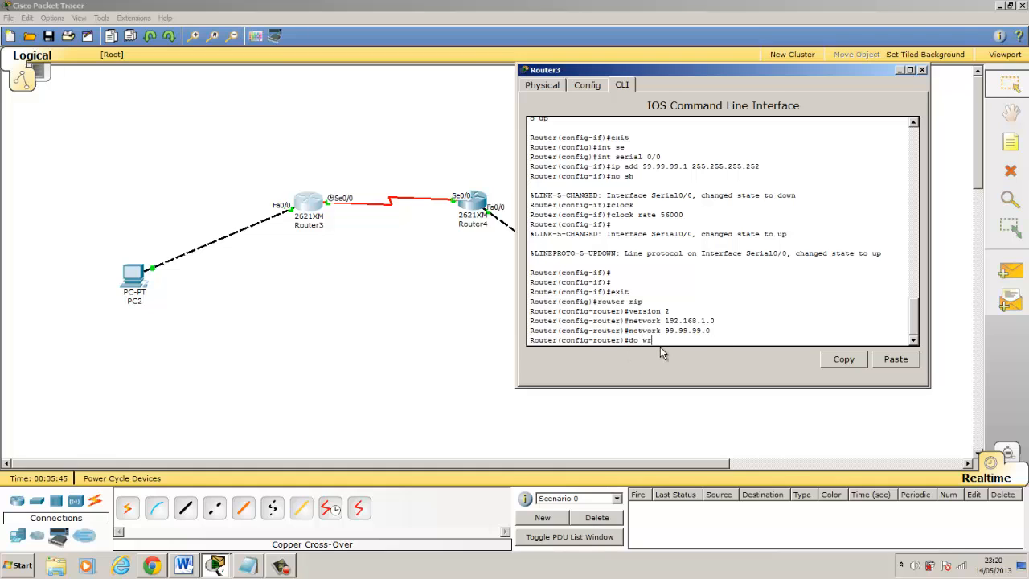
pyautogui.press('Return')
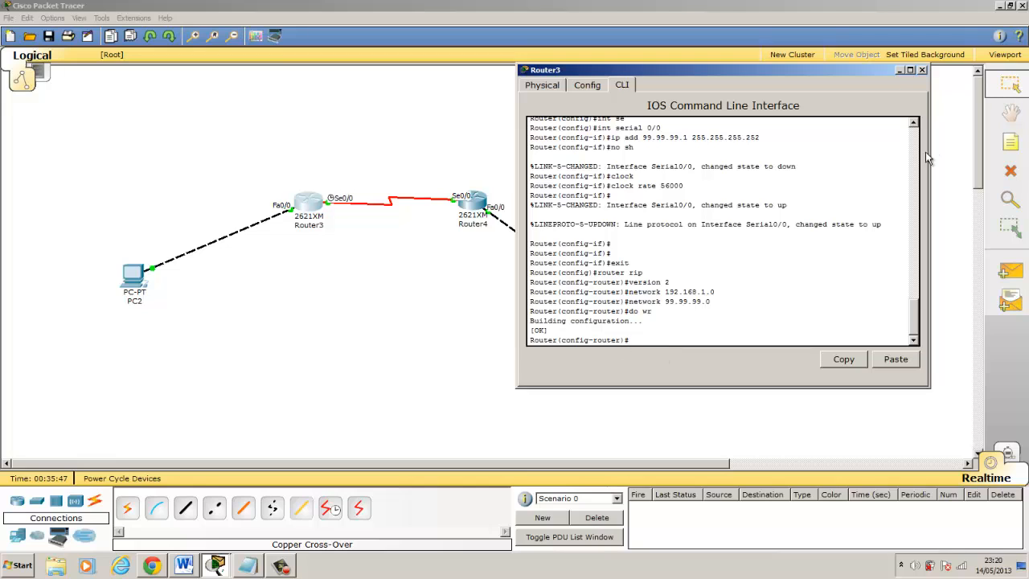
pyautogui.click(922, 72)
# Open Router4's CLI beside the topology, exit interface configuration, and enable RIP version 2.
pyautogui.click(479, 209)
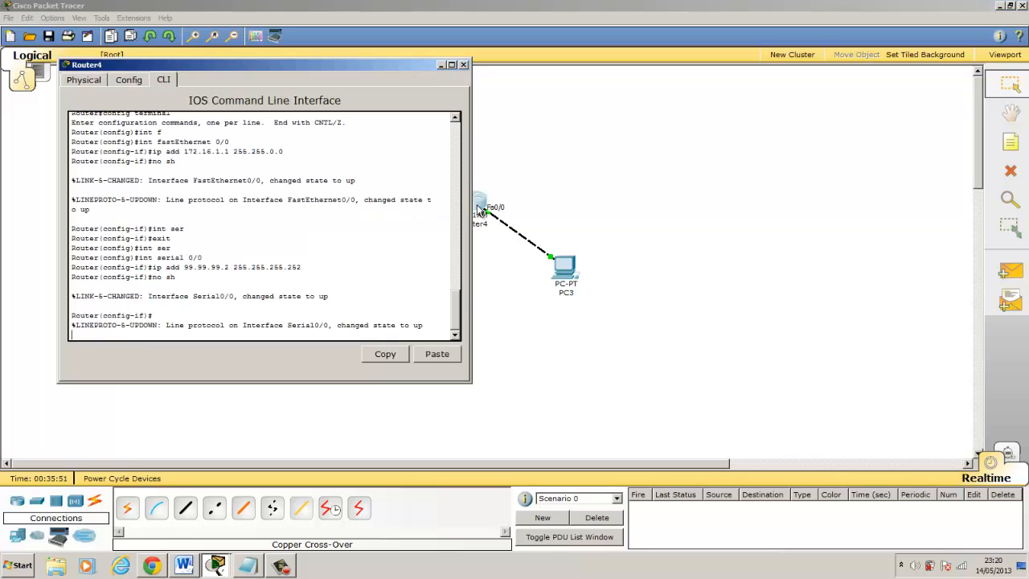
pyautogui.press('Return')
pyautogui.press('Return')
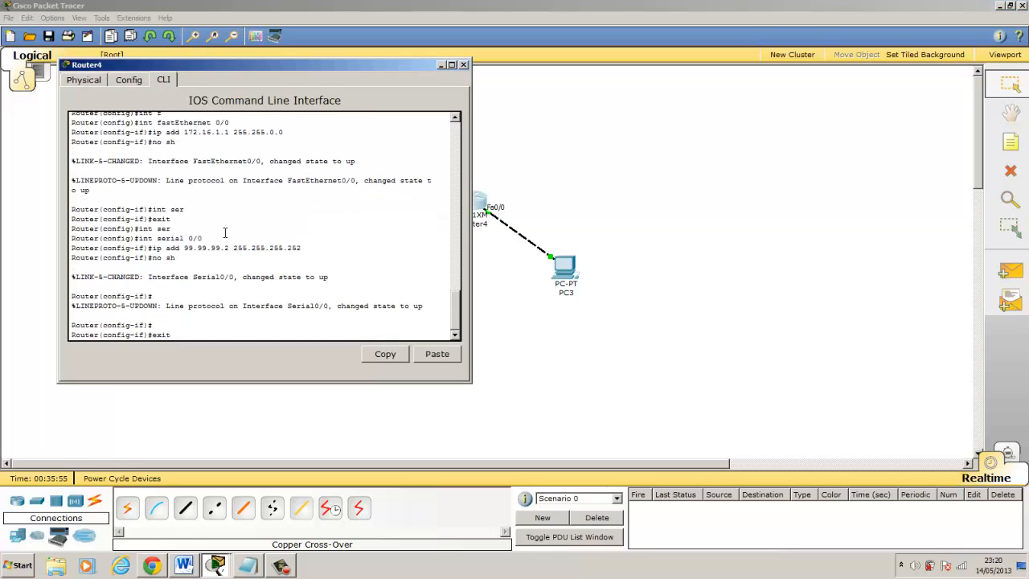
pyautogui.press('Return')
pyautogui.moveTo(222, 67); pyautogui.dragTo(773, 103)
pyautogui.write('ro')
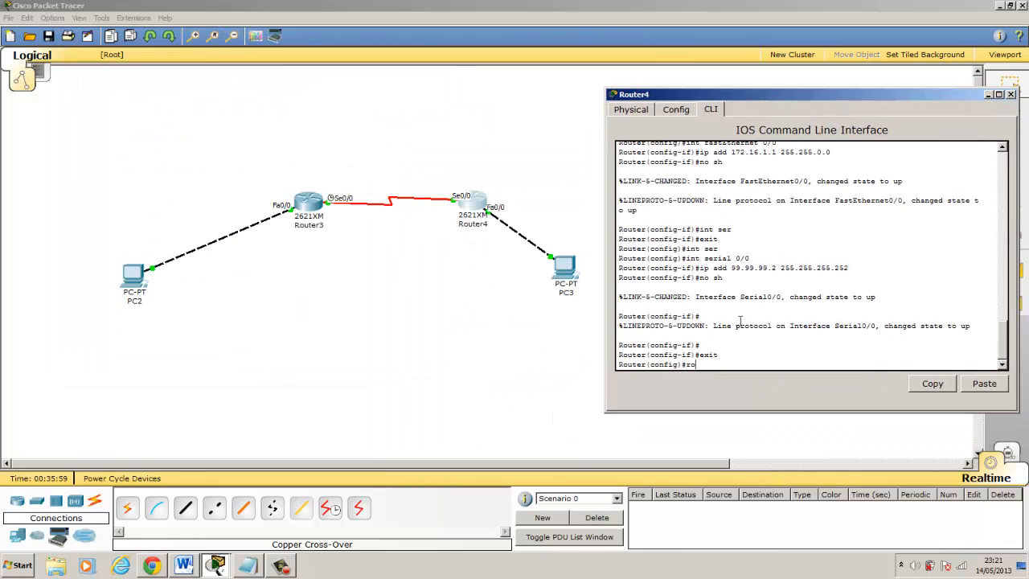
pyautogui.write('uter rip')
pyautogui.press('Return')
pyautogui.write('versio')
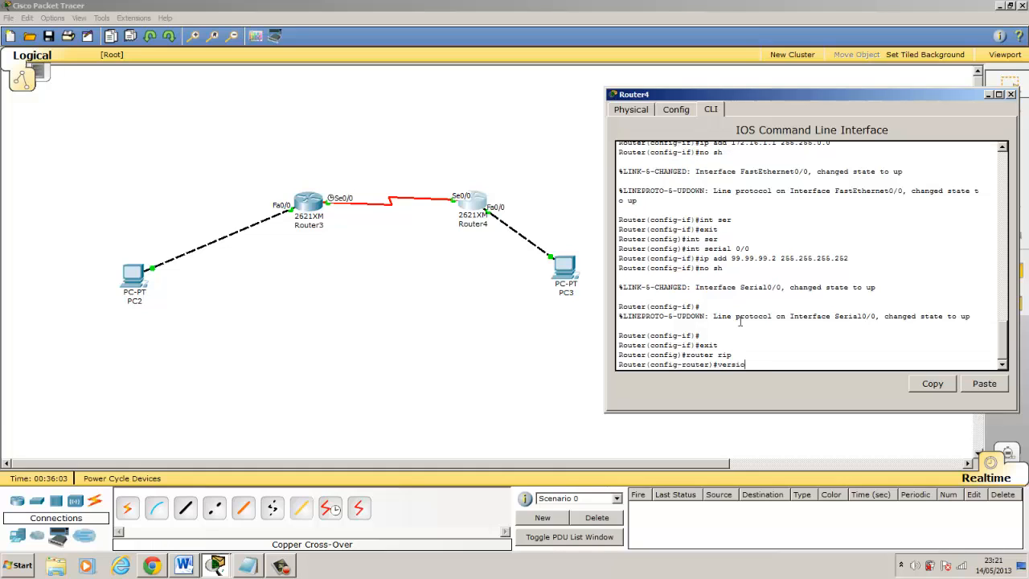
pyautogui.write('n 2')
pyautogui.press('Return')
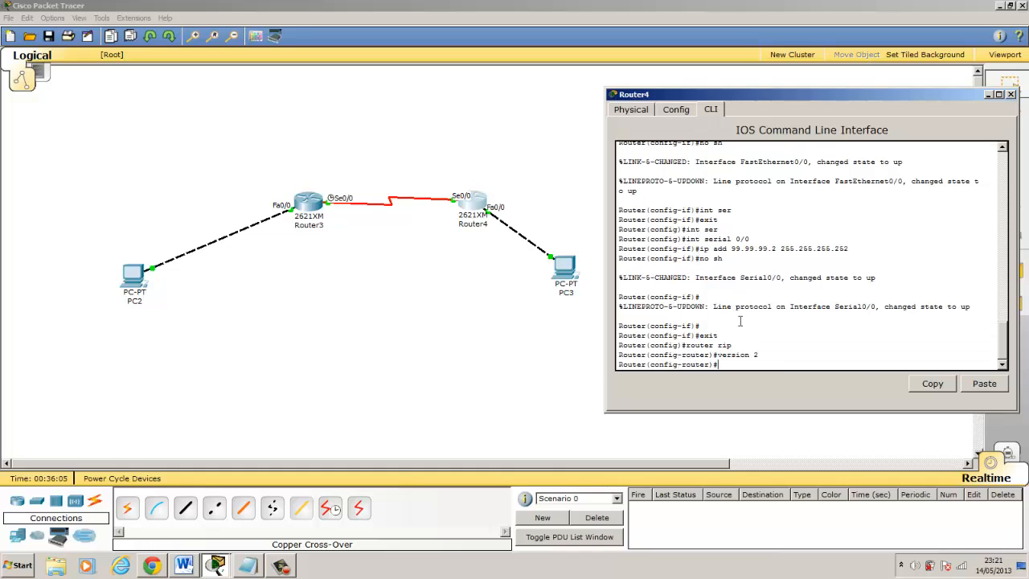
# Advertise networks 99.99.99.0 and 172.16.0.0 in Router4's RIP process.
pyautogui.write('network 99.99.099')
pyautogui.press('BackSpace')
pyautogui.write('.0')
pyautogui.press('Return')
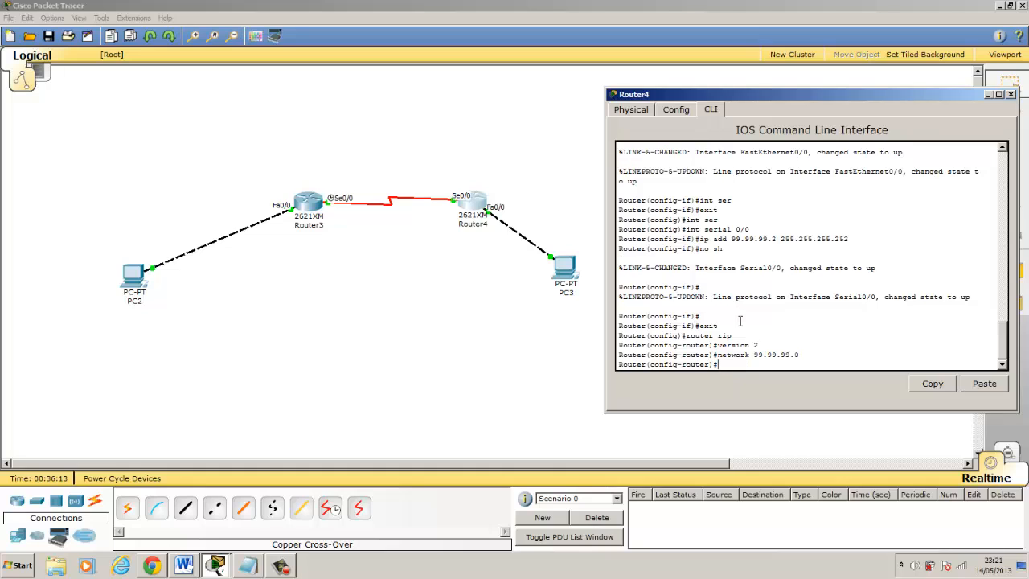
pyautogui.write('network 172.16.0.0')
pyautogui.press('Return')
# Save Router4's configuration with do wr and close its window.
pyautogui.write('do wr')
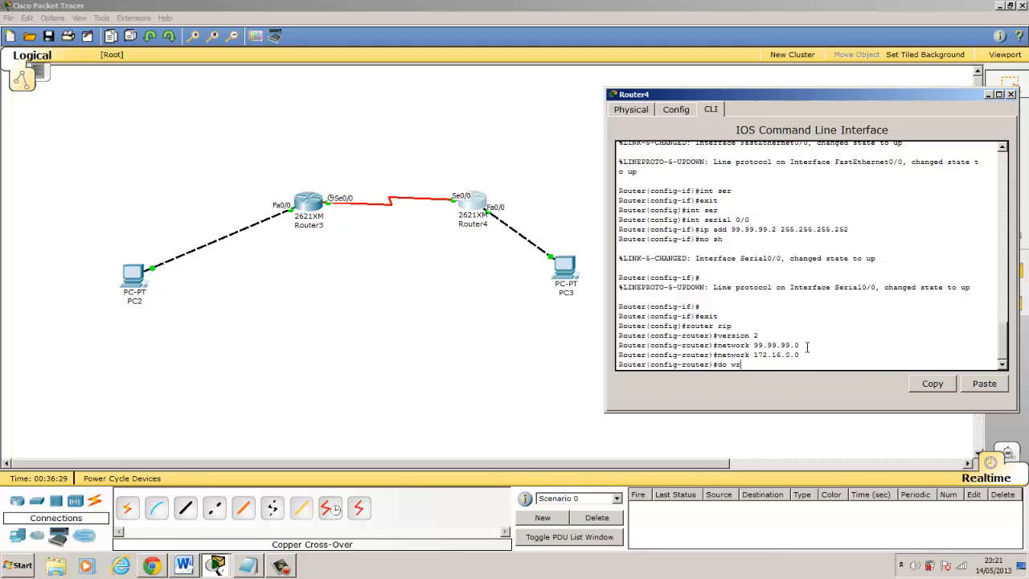
pyautogui.press('Return')
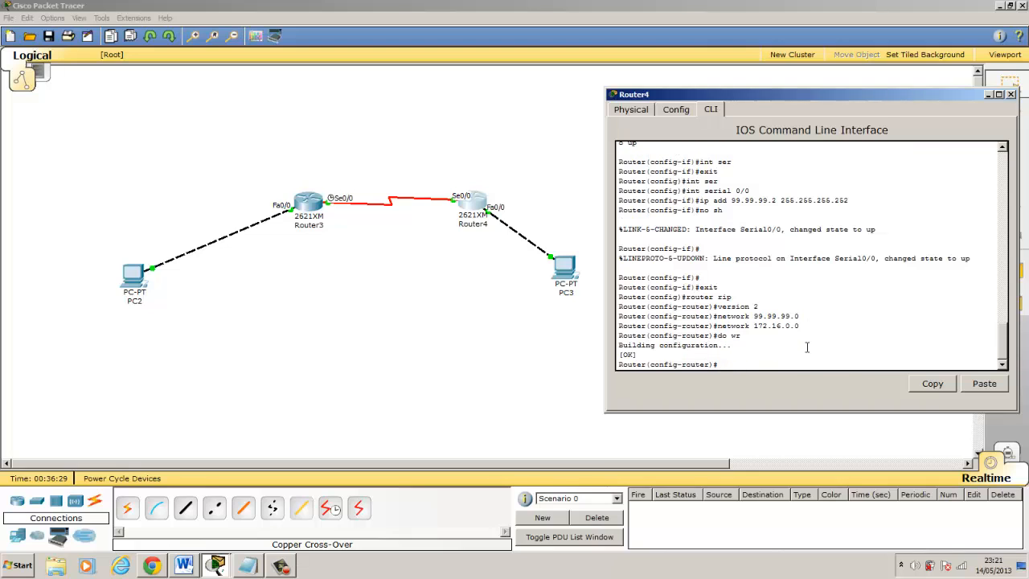
pyautogui.click(1012, 94)
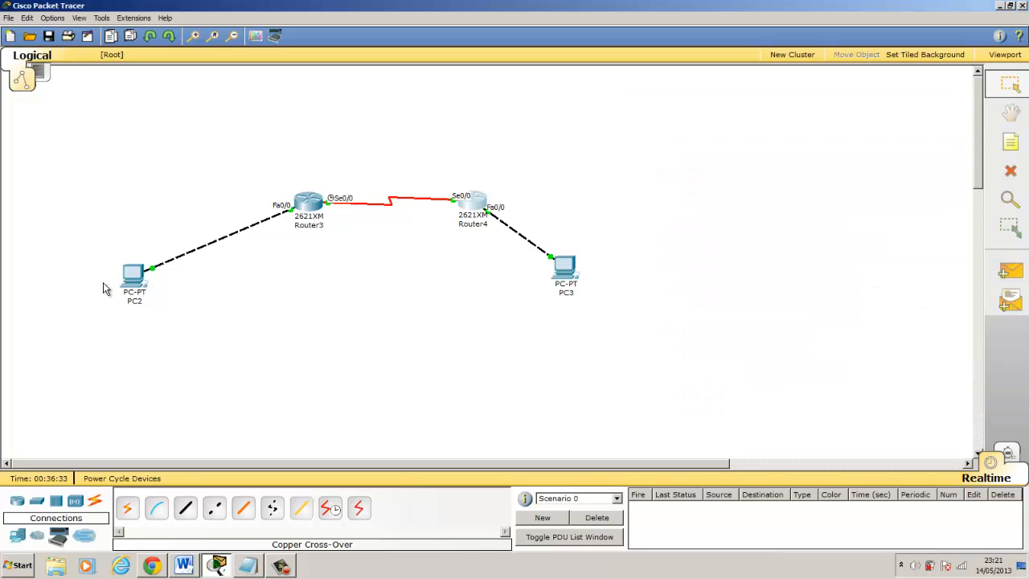
# Open PC2's Command Prompt beside the topology and ping Router4's serial address 99.99.99.2.
pyautogui.click(131, 276)
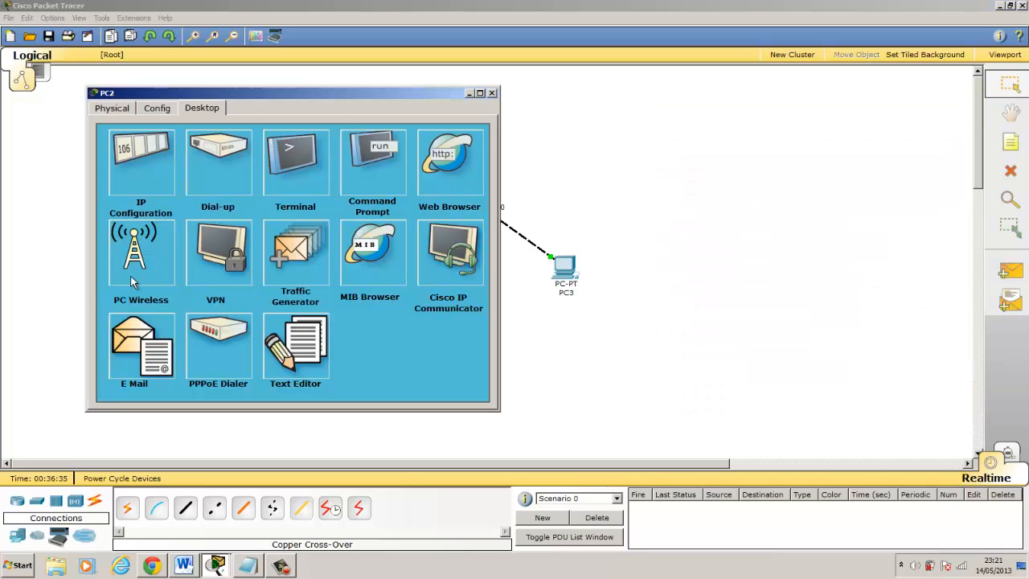
pyautogui.moveTo(327, 93); pyautogui.dragTo(842, 70)
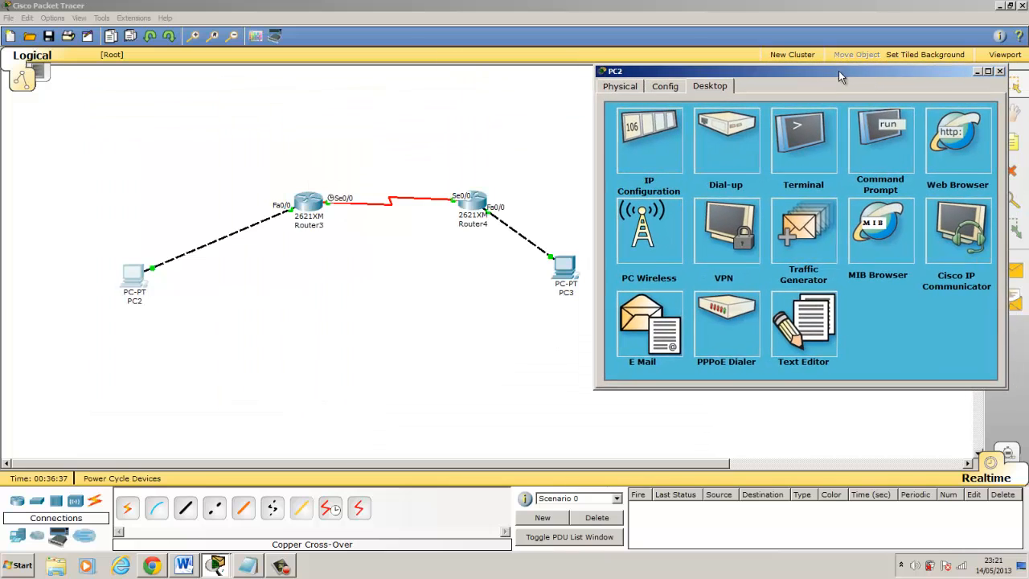
pyautogui.click(898, 133)
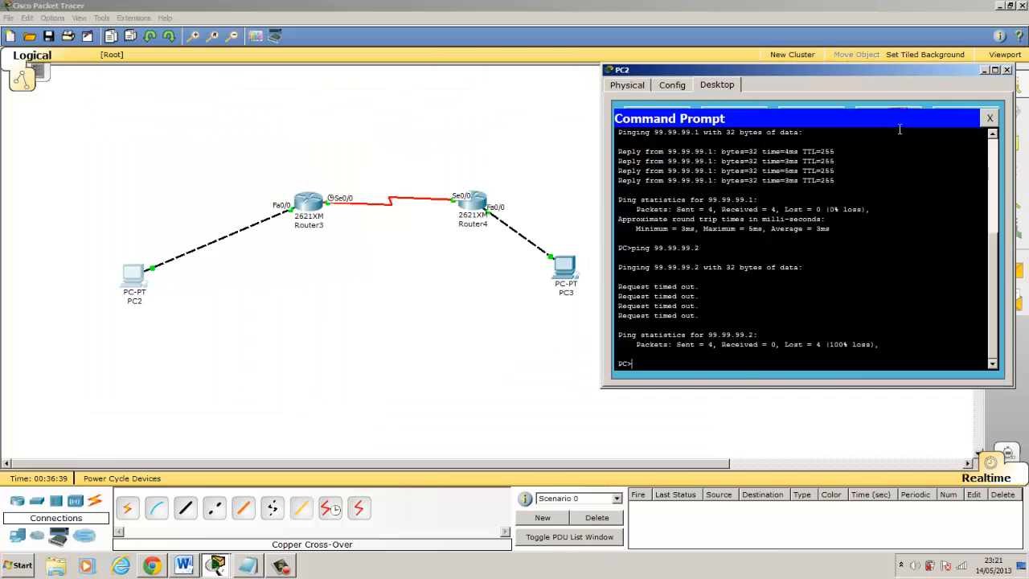
pyautogui.press('Up')
pyautogui.press('Return')
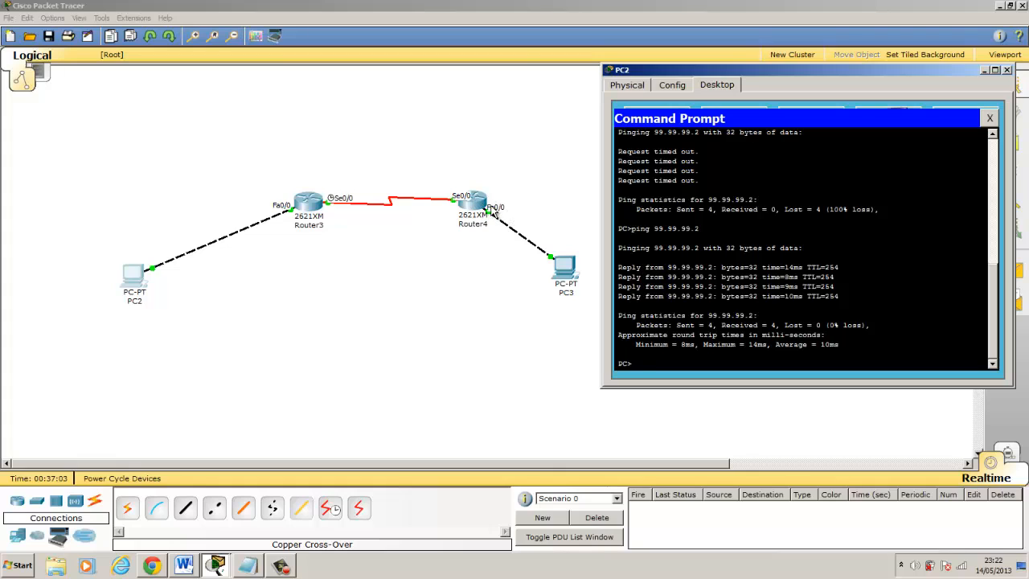
# Ping Router4's FastEthernet address 172.16.1.1 and PC3's address 172.16.1.2 from PC2's Command Prompt.
pyautogui.write('ping 172.16.1.1')
pyautogui.press('Return')
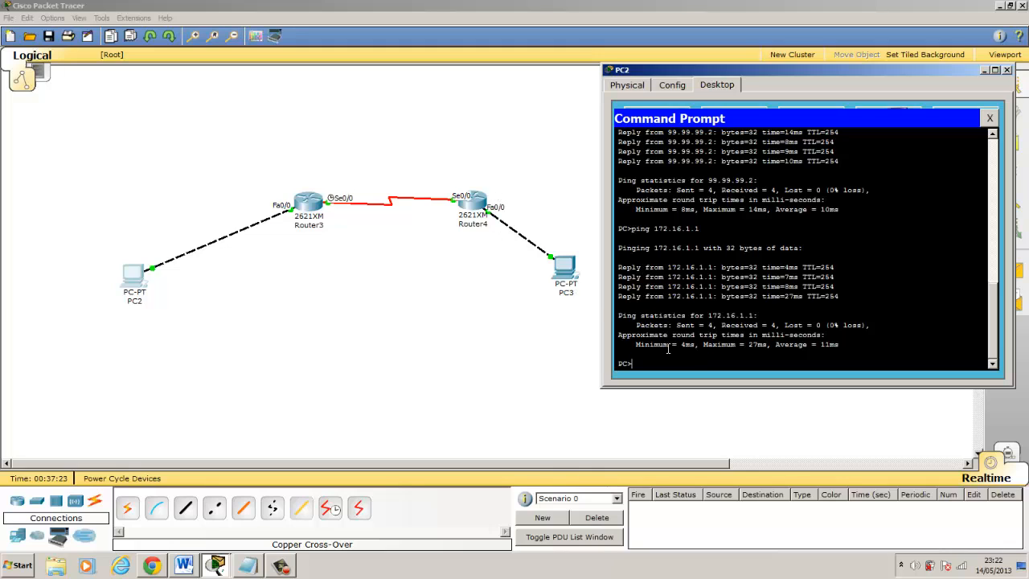
pyautogui.press('Up')
pyautogui.write('2')
pyautogui.press('Return')
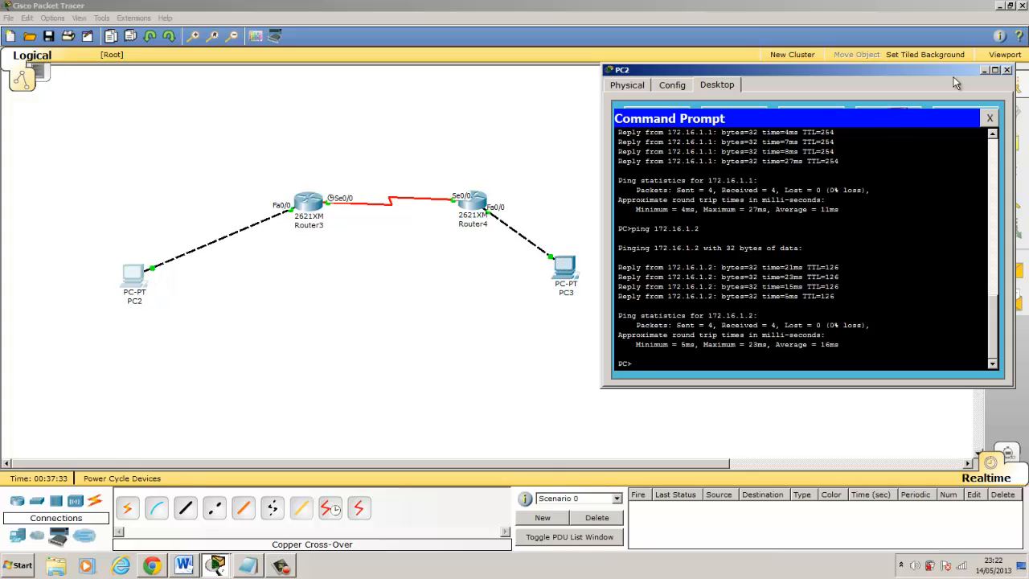
pyautogui.click(1008, 71)
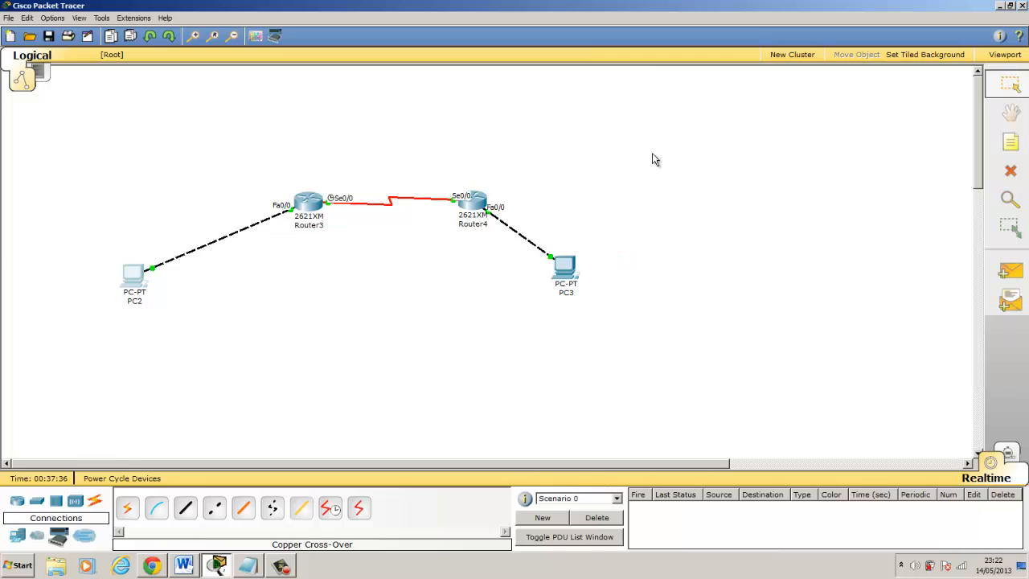
# Open PC3's Command Prompt beside the topology and ping PC2's address 192.168.1.2.
pyautogui.click(561, 268)
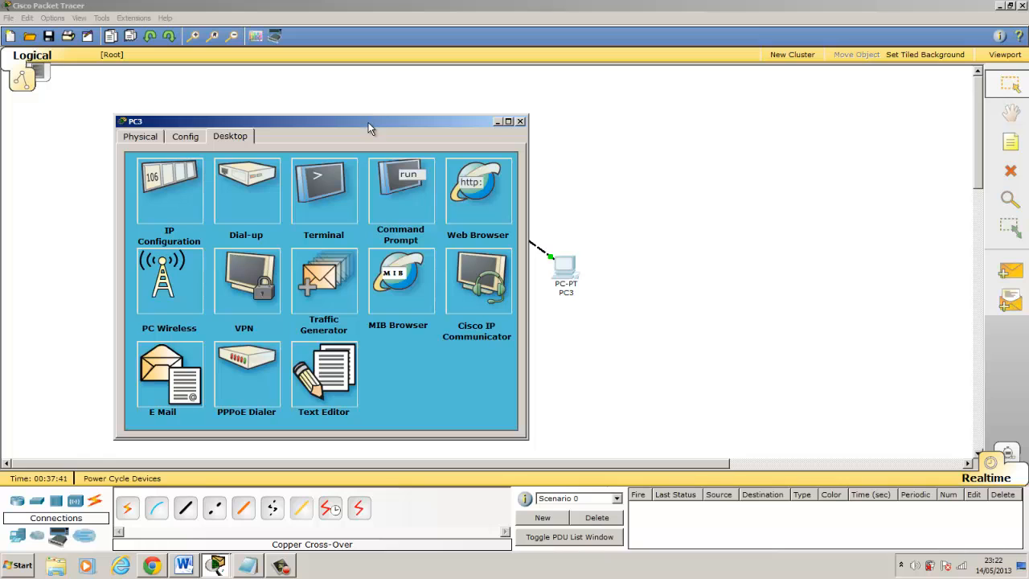
pyautogui.moveTo(368, 122); pyautogui.dragTo(841, 95)
pyautogui.click(876, 147)
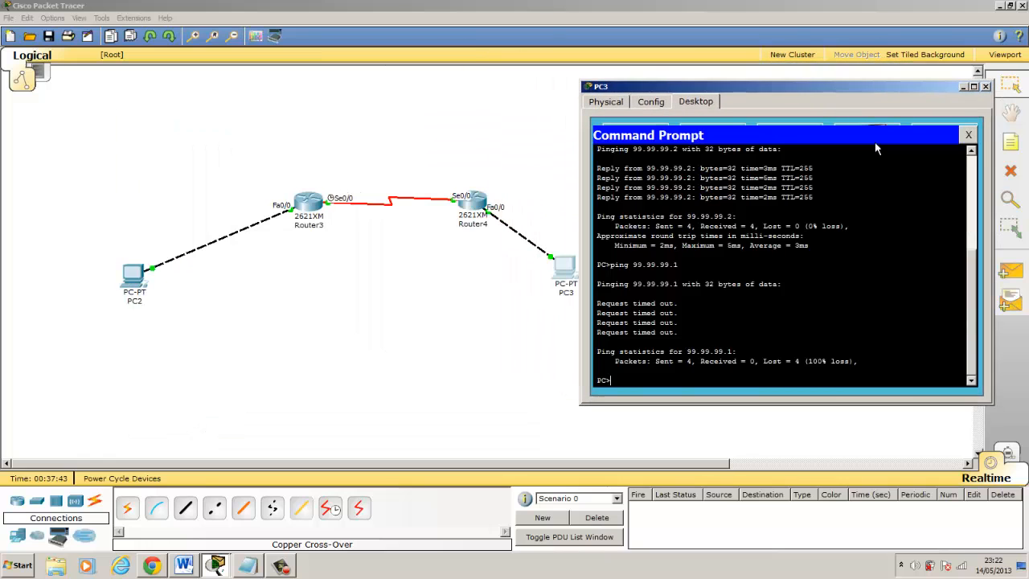
pyautogui.write('ping')
pyautogui.write('192.168.1.2')
pyautogui.press('Return')
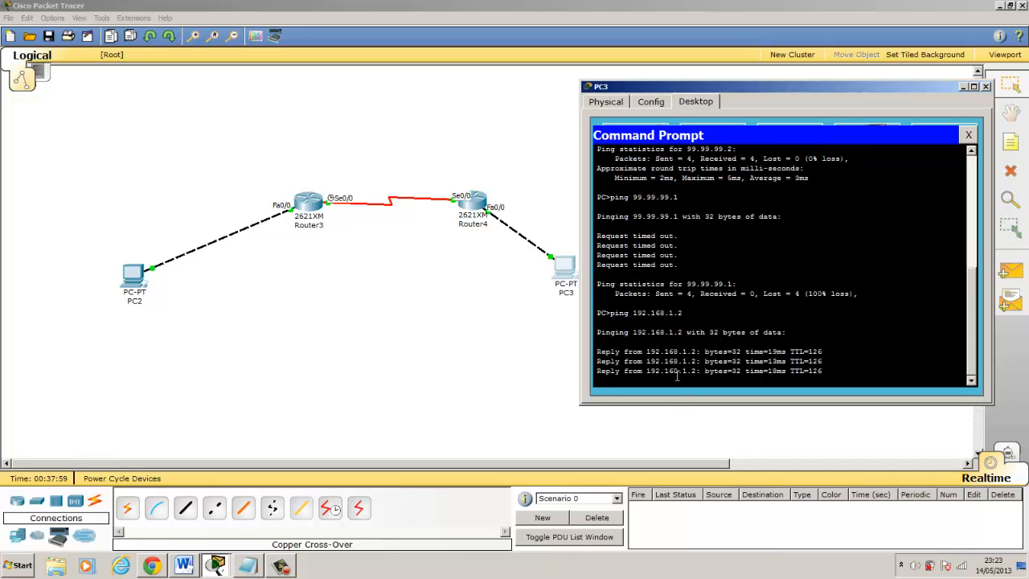
# Check the static address settings in PC2's IP Configuration and close the PC's window.
pyautogui.click(131, 277)
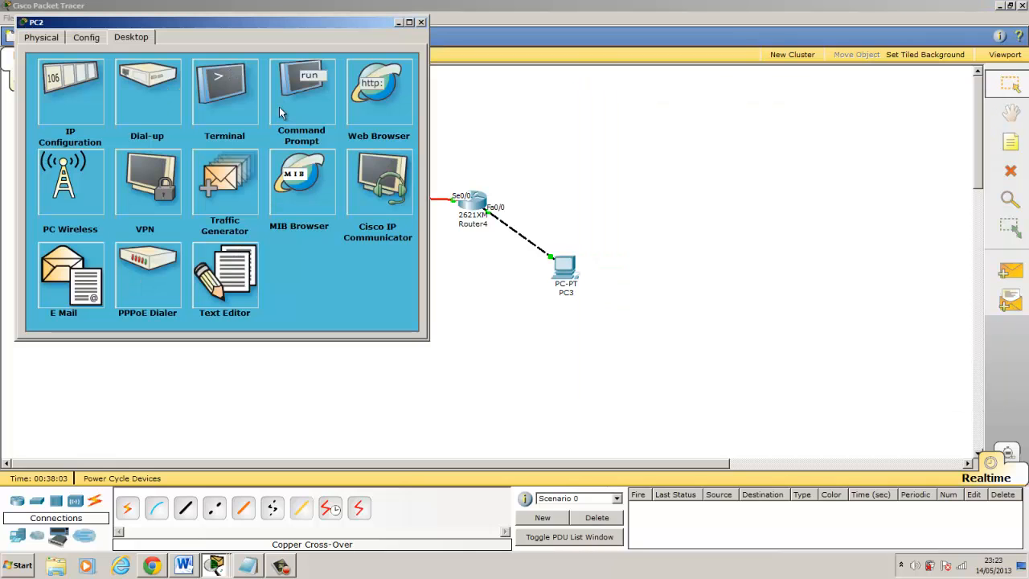
pyautogui.click(71, 92)
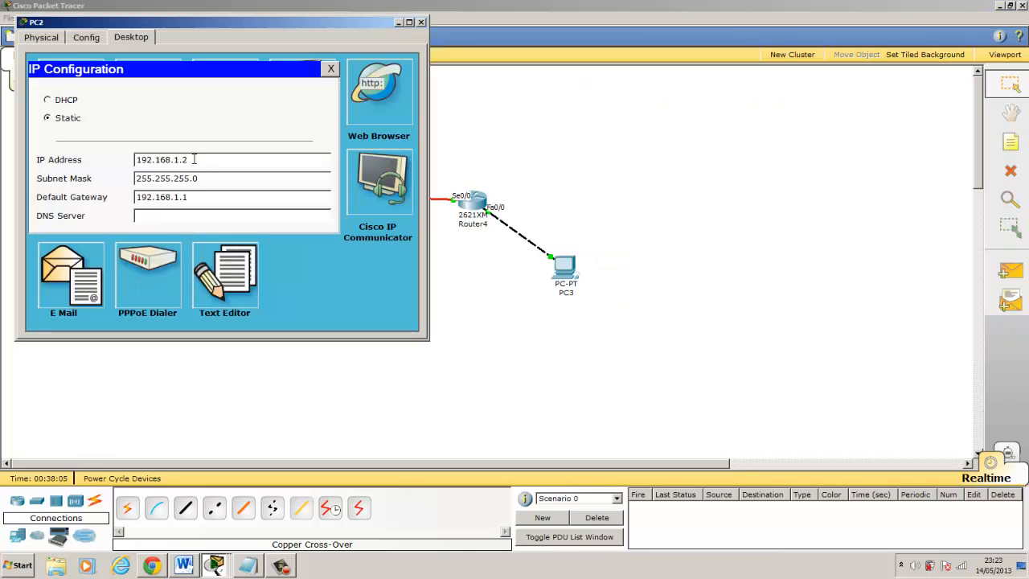
pyautogui.click(331, 70)
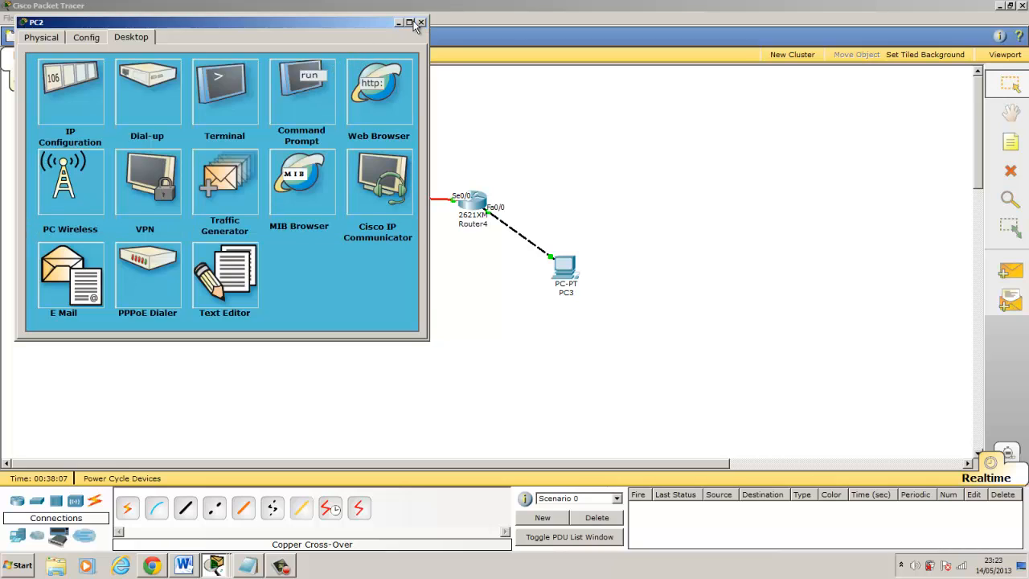
pyautogui.click(420, 22)
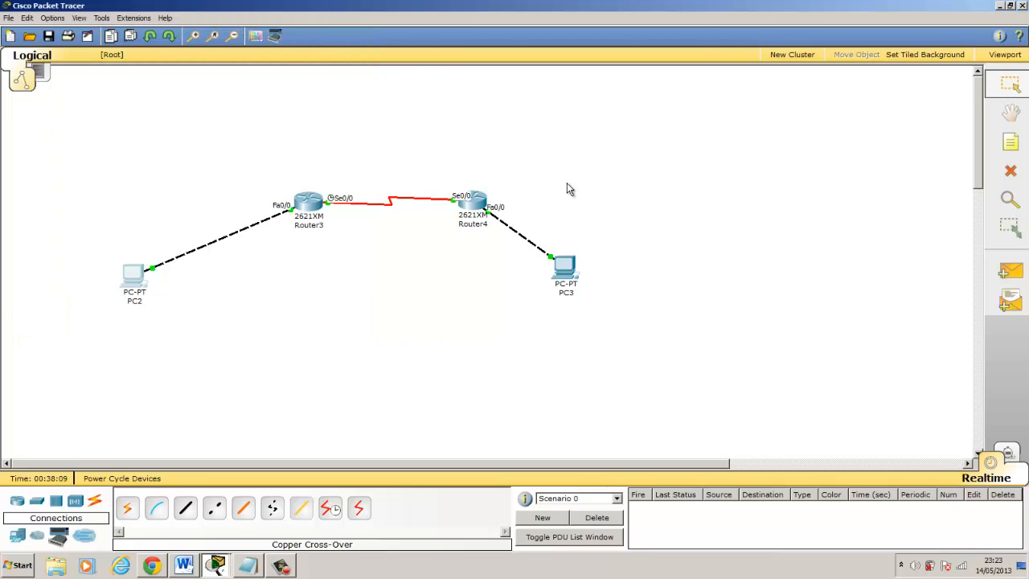